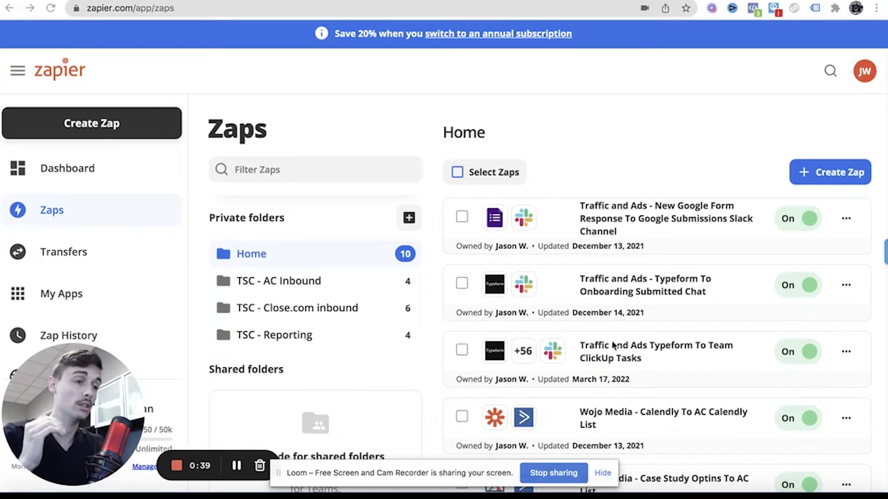
- Scroll the Zaps list down to the Wojo Media zaps
{"action": "scroll", "coordinate": [605, 218], "scroll_direction": "down", "scroll_amount": 9}
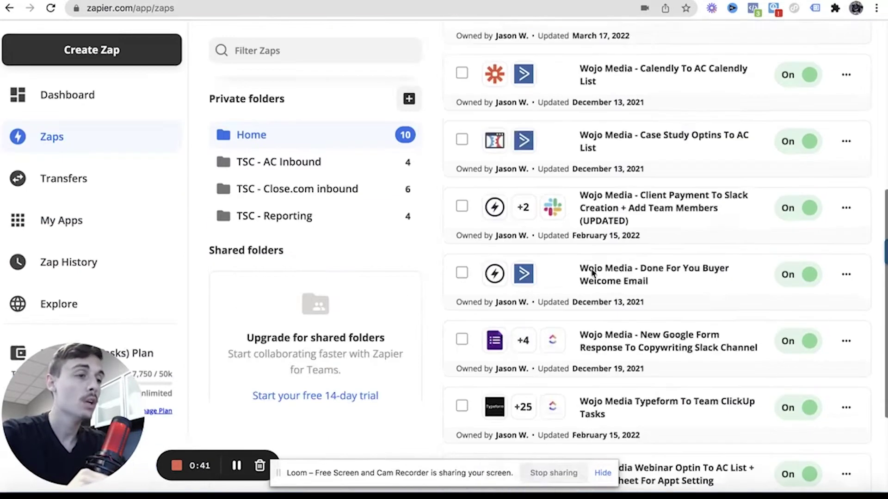
{"action": "scroll", "coordinate": [589, 270], "scroll_direction": "down", "scroll_amount": 1}
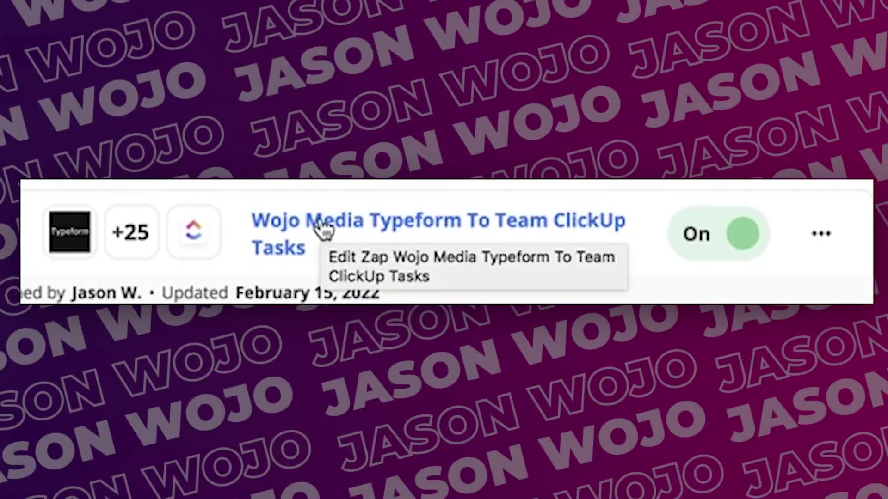
{"action": "scroll", "coordinate": [324, 224], "scroll_direction": "up", "scroll_amount": 3}
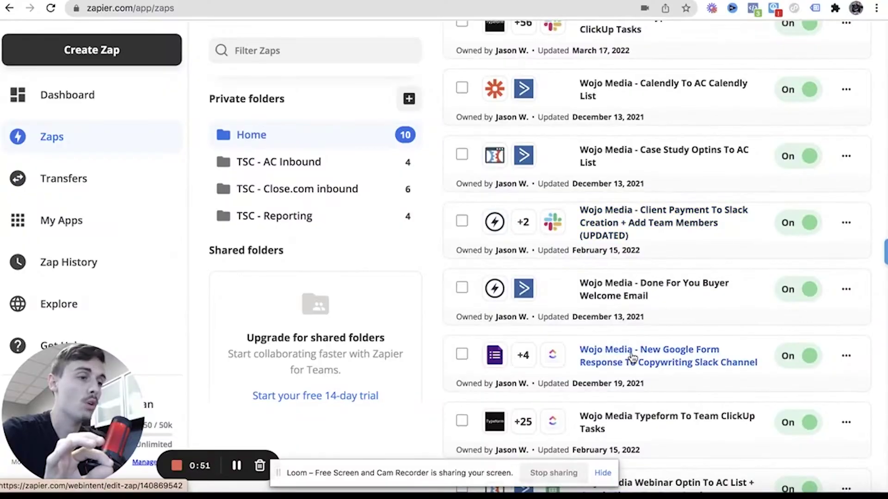
{"action": "scroll", "coordinate": [630, 352], "scroll_direction": "down", "scroll_amount": 1}
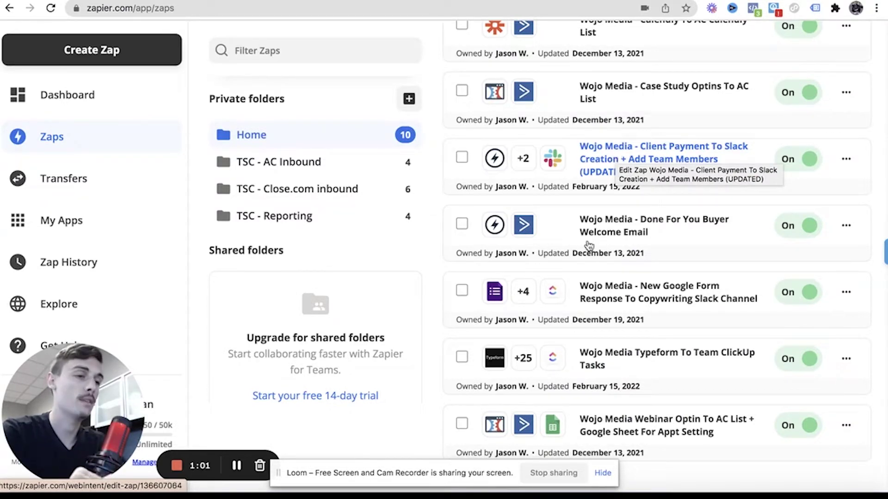
- Open the Client Payment To Slack Creation zap and review its Payfunnels trigger and Slack actions
{"action": "left_click", "coordinate": [609, 159]}
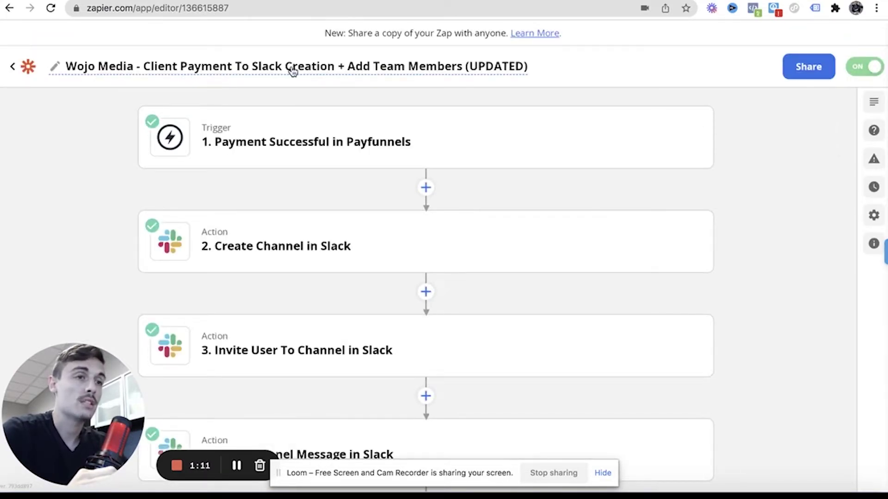
{"action": "mouse_move", "coordinate": [254, 150]}
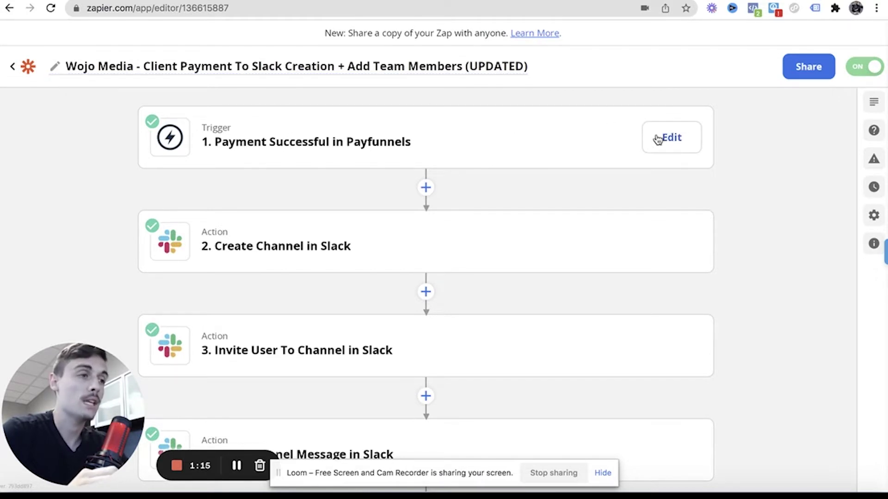
{"action": "scroll", "coordinate": [434, 144], "scroll_direction": "down", "scroll_amount": 1}
{"action": "mouse_move", "coordinate": [262, 218]}
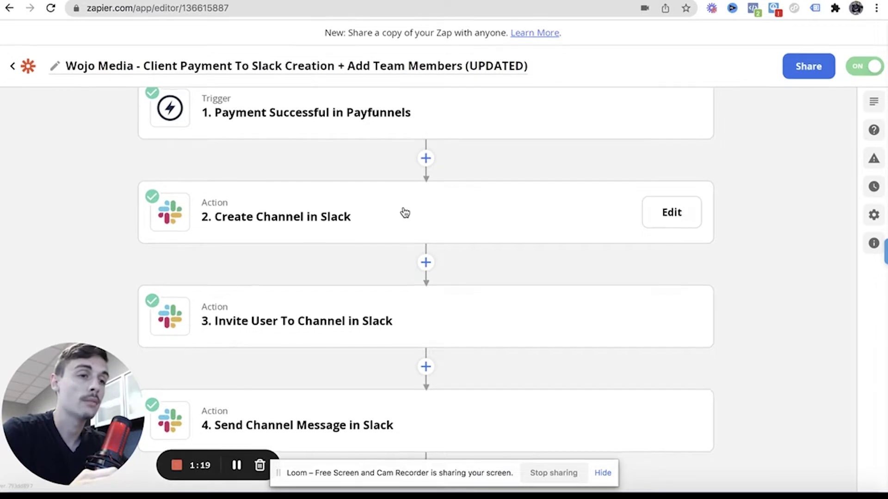
{"action": "mouse_move", "coordinate": [416, 319]}
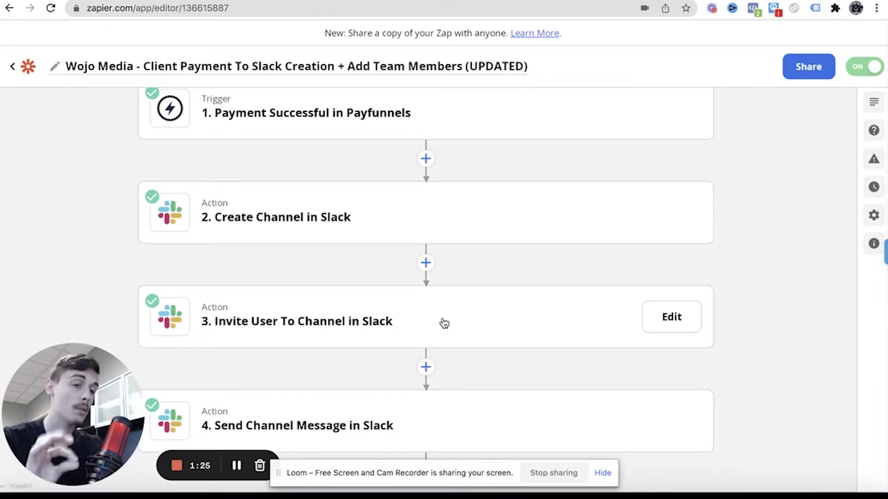
{"action": "mouse_move", "coordinate": [433, 428]}
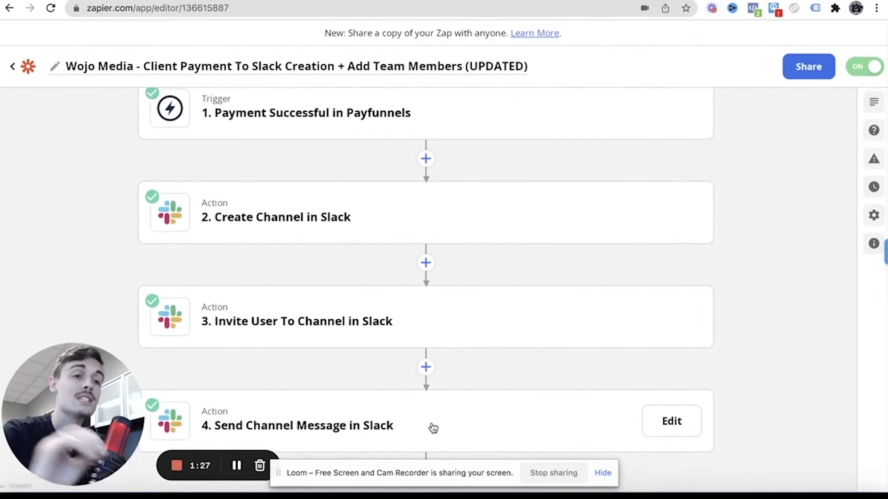
- Open step 4's Send Channel Message setup and scroll through its message text
{"action": "left_click", "coordinate": [671, 428]}
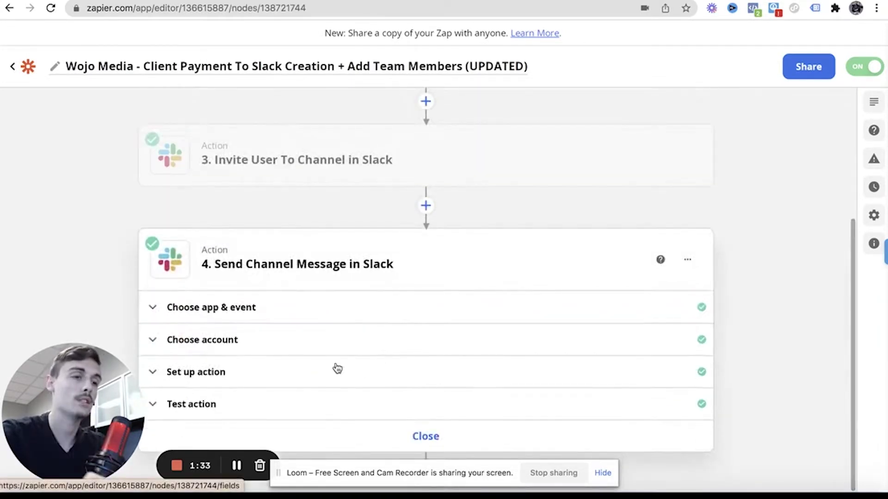
{"action": "left_click", "coordinate": [272, 371]}
{"action": "scroll", "coordinate": [395, 231], "scroll_direction": "down", "scroll_amount": 5}
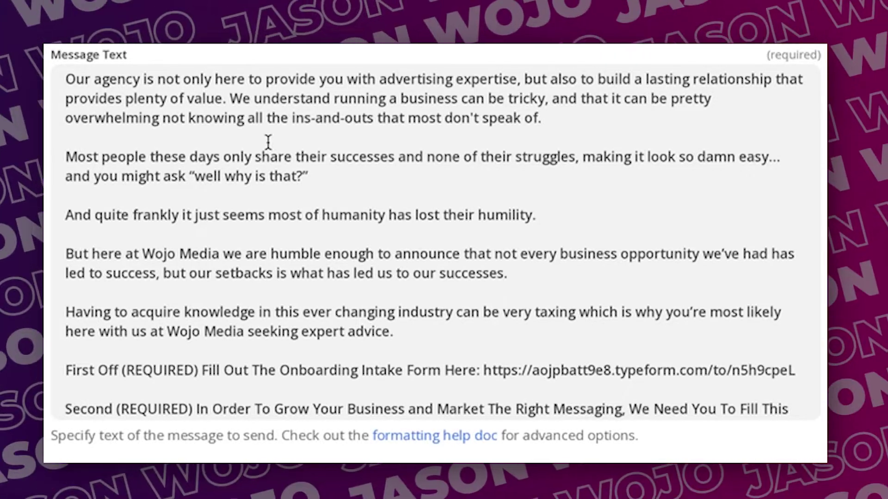
{"action": "scroll", "coordinate": [270, 189], "scroll_direction": "down", "scroll_amount": 2}
{"action": "scroll", "coordinate": [201, 151], "scroll_direction": "up", "scroll_amount": 4}
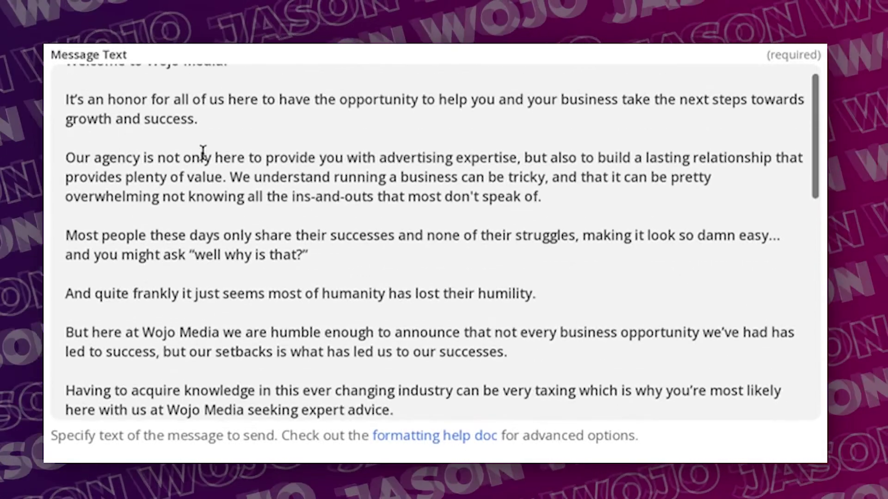
{"action": "scroll", "coordinate": [202, 151], "scroll_direction": "down", "scroll_amount": 3}
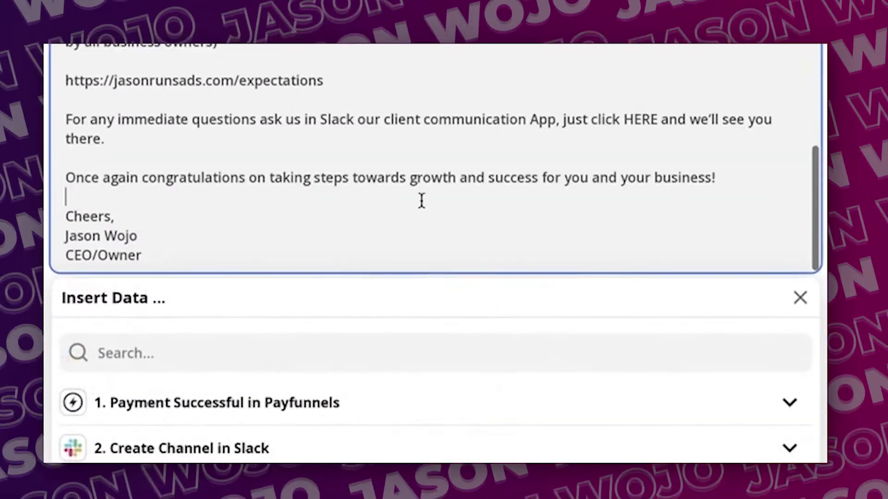
{"action": "scroll", "coordinate": [426, 200], "scroll_direction": "up", "scroll_amount": 8}
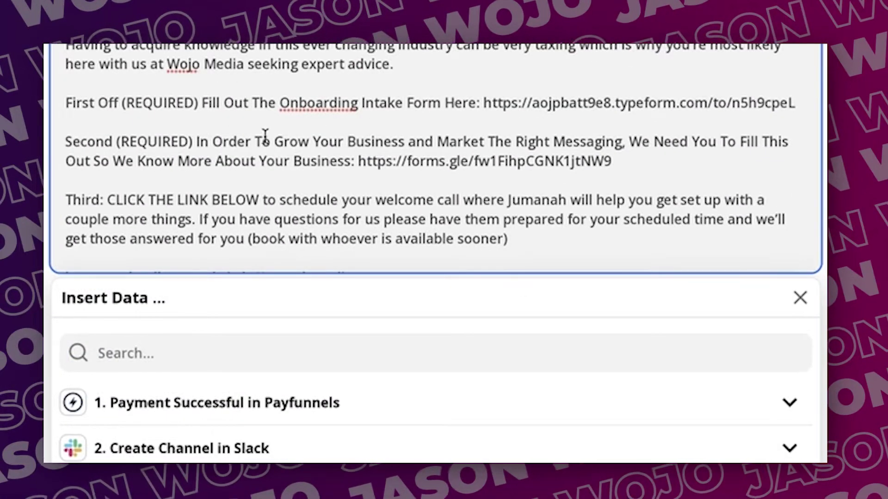
{"action": "scroll", "coordinate": [265, 137], "scroll_direction": "down", "scroll_amount": 1}
{"action": "scroll", "coordinate": [273, 136], "scroll_direction": "down", "scroll_amount": 3}
{"action": "scroll", "coordinate": [242, 141], "scroll_direction": "down", "scroll_amount": 2}
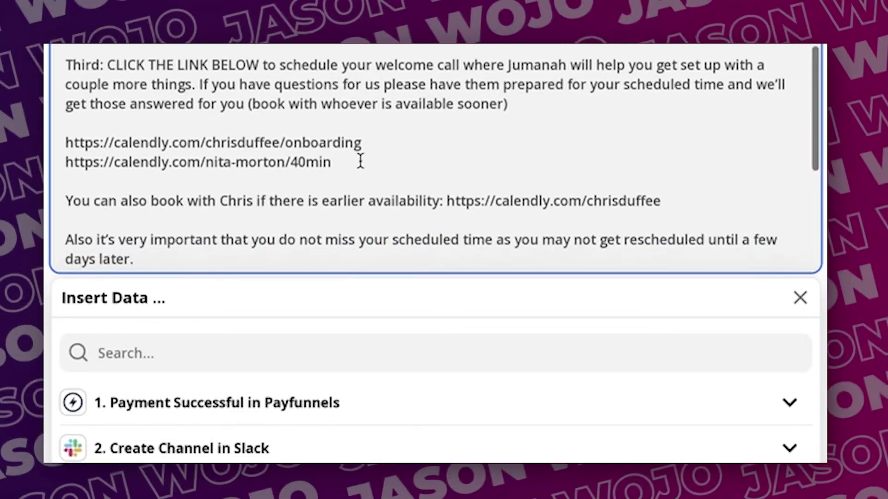
- Delete the second Calendly link and the 'You can also book' line from the message
{"action": "left_click_drag", "start_coordinate": [361, 161], "coordinate": [68, 140]}
{"action": "left_click", "coordinate": [396, 181]}
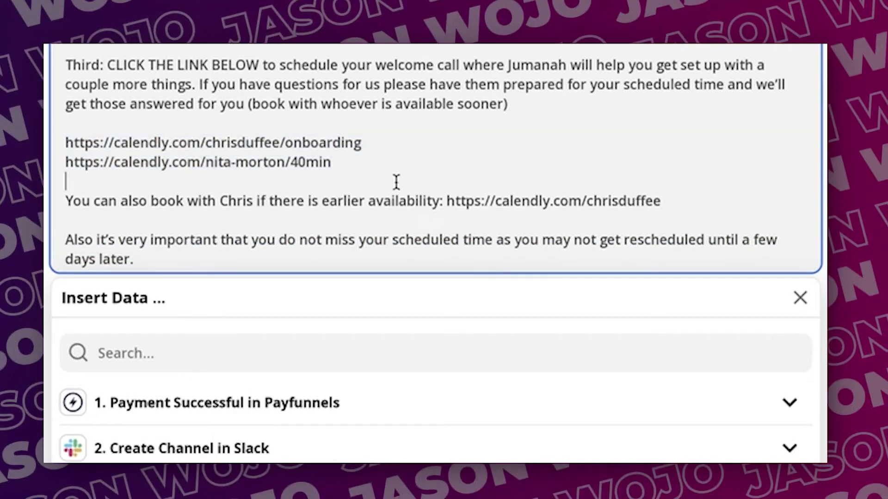
{"action": "left_click_drag", "start_coordinate": [351, 162], "coordinate": [44, 160]}
{"action": "key", "text": "BackSpace"}
{"action": "key", "text": "BackSpace"}
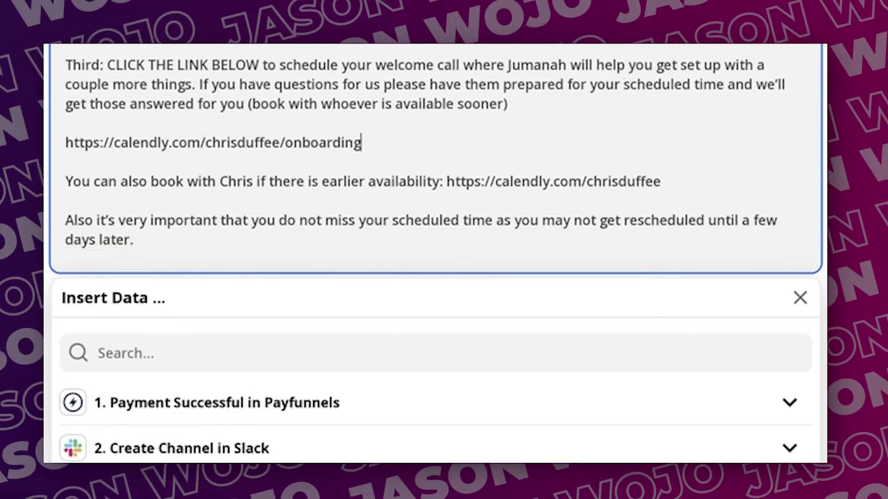
{"action": "scroll", "coordinate": [384, 132], "scroll_direction": "down", "scroll_amount": 2}
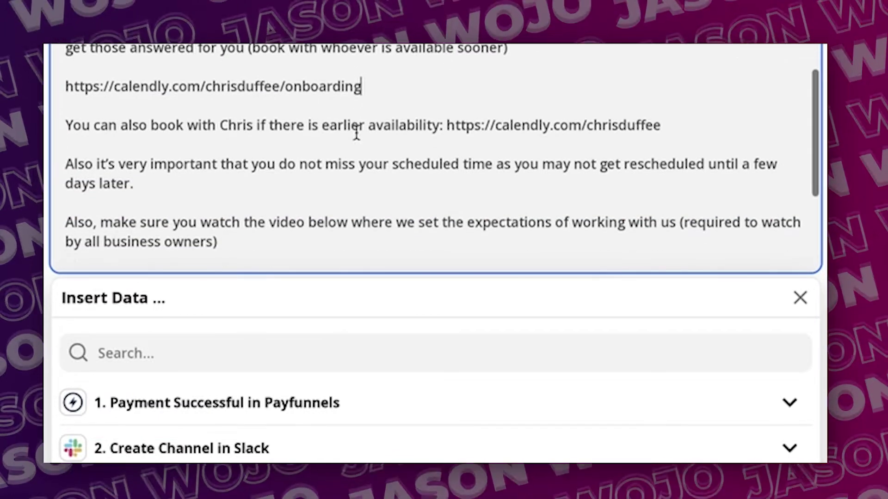
{"action": "left_click_drag", "start_coordinate": [691, 131], "coordinate": [65, 125]}
{"action": "key", "text": "BackSpace"}
{"action": "key", "text": "BackSpace"}
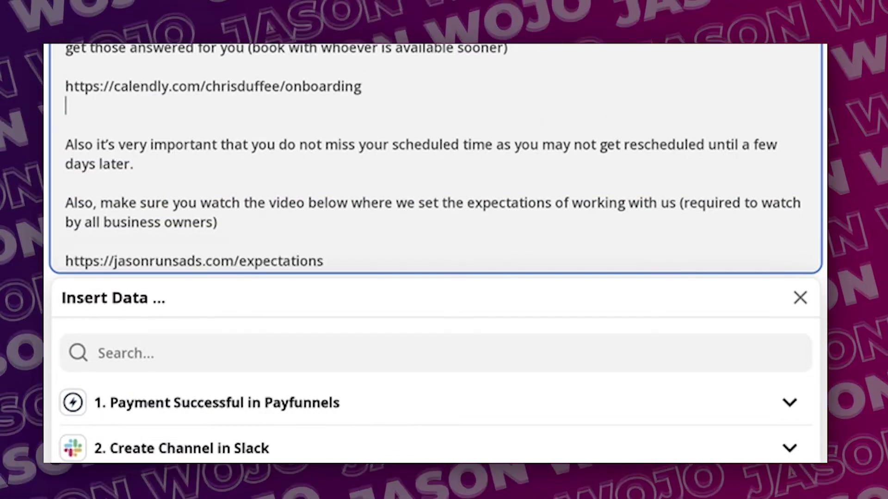
{"action": "key", "text": "BackSpace"}
{"action": "scroll", "coordinate": [356, 141], "scroll_direction": "down", "scroll_amount": 3}
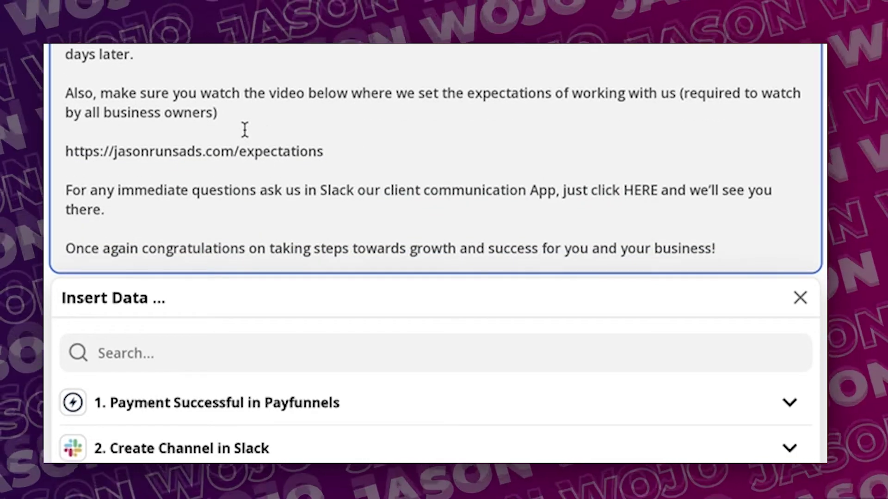
{"action": "left_click_drag", "start_coordinate": [345, 149], "coordinate": [54, 155]}
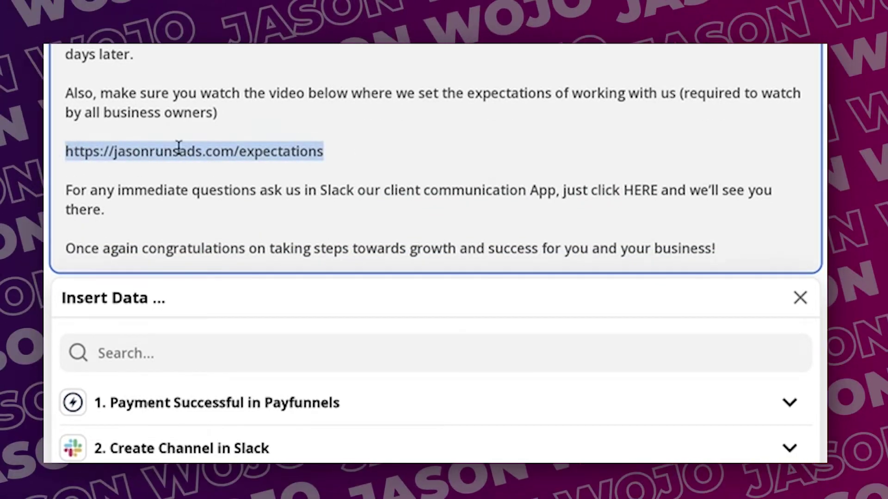
- Close the Insert Data panel and save step 4's message settings
{"action": "left_click", "coordinate": [390, 153]}
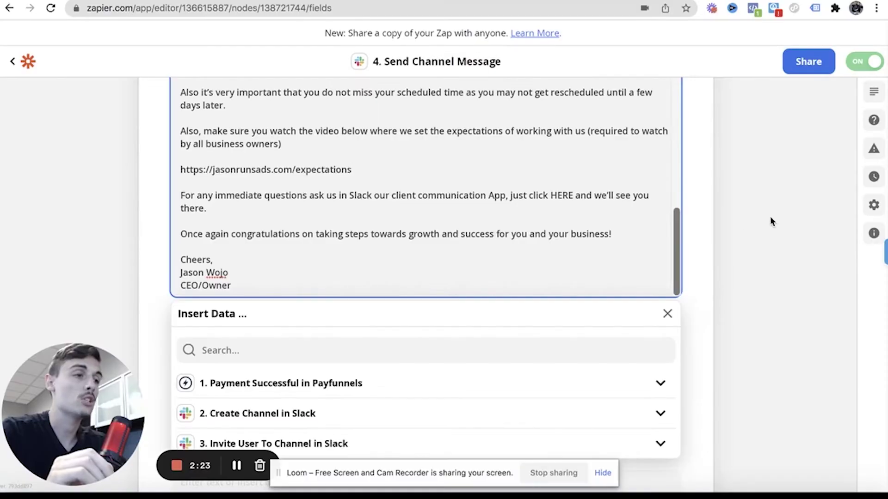
{"action": "left_click", "coordinate": [771, 222]}
{"action": "scroll", "coordinate": [366, 324], "scroll_direction": "down", "scroll_amount": 15}
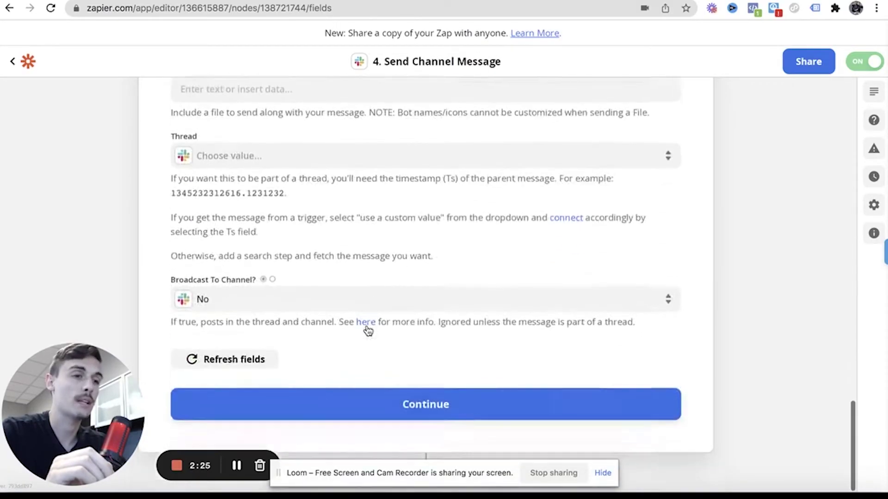
{"action": "left_click", "coordinate": [465, 404]}
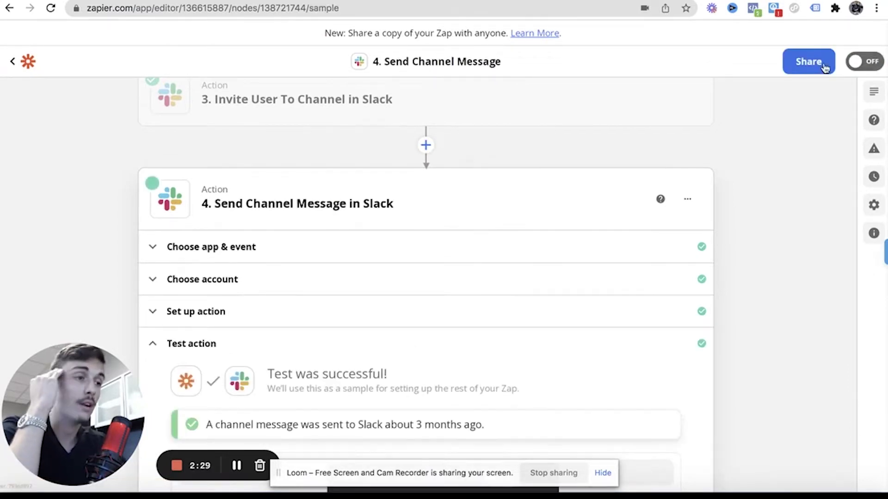
- Switch the zap on and return to its overview of steps
{"action": "scroll", "coordinate": [392, 202], "scroll_direction": "down", "scroll_amount": 10}
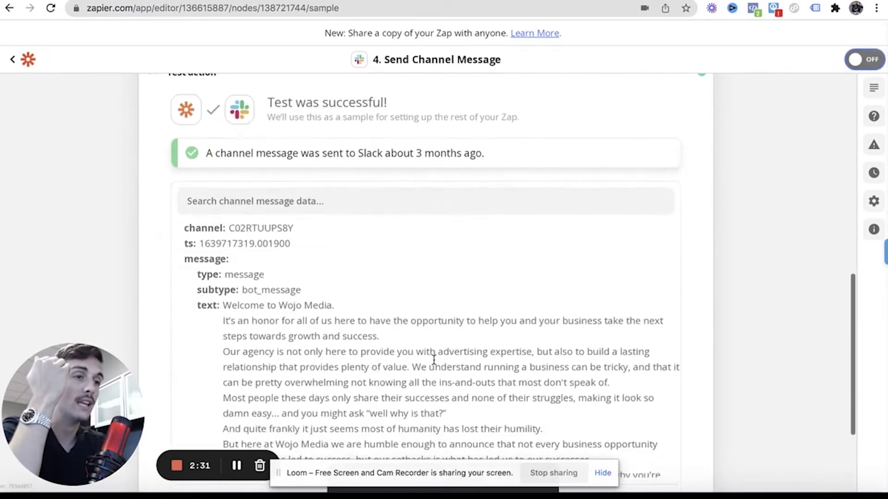
{"action": "scroll", "coordinate": [433, 359], "scroll_direction": "down", "scroll_amount": 3}
{"action": "left_click", "coordinate": [437, 365]}
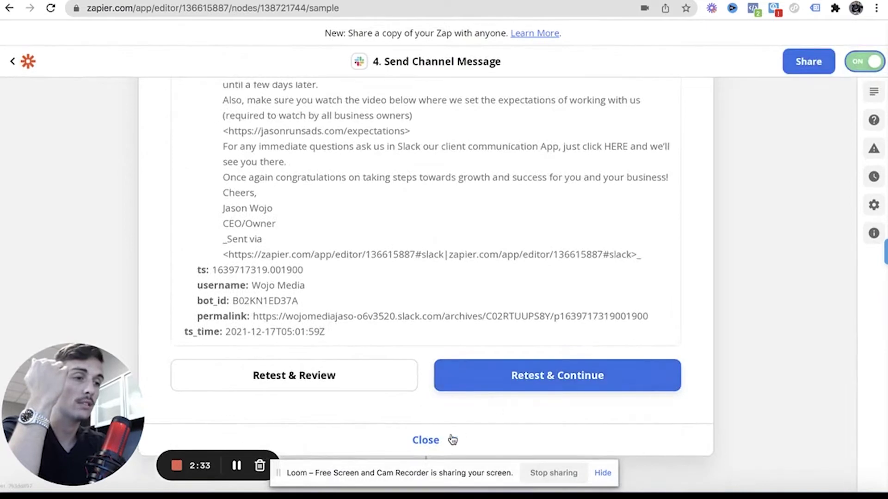
{"action": "left_click", "coordinate": [443, 439]}
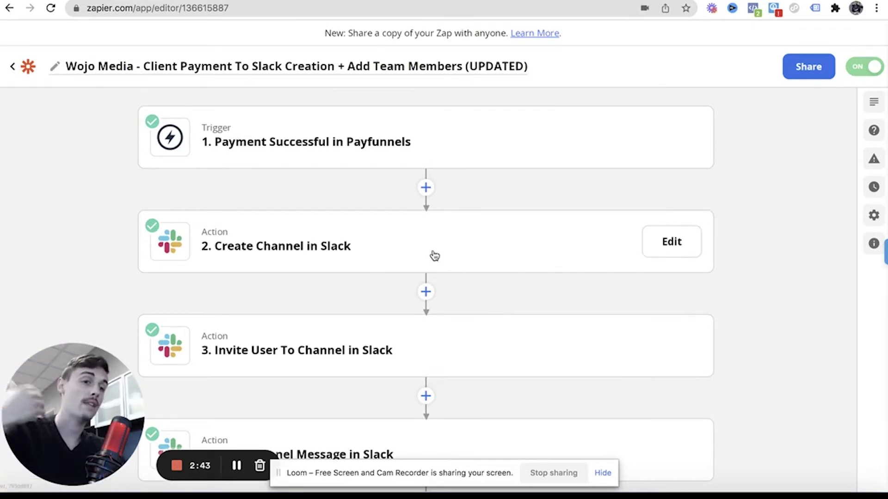
{"action": "scroll", "coordinate": [432, 255], "scroll_direction": "down", "scroll_amount": 1}
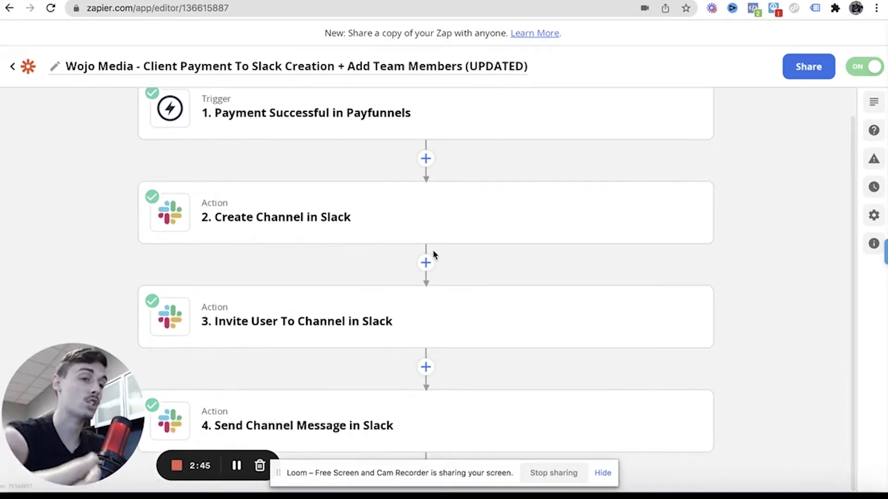
{"action": "scroll", "coordinate": [432, 254], "scroll_direction": "up", "scroll_amount": 1}
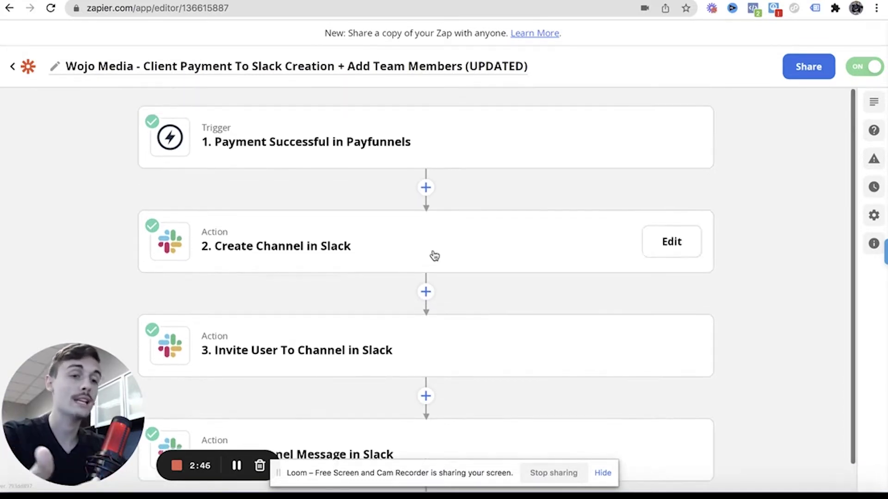
- Go back to the Zaps list and open the Typeform To Team ClickUp Tasks zap
{"action": "left_click", "coordinate": [15, 69]}
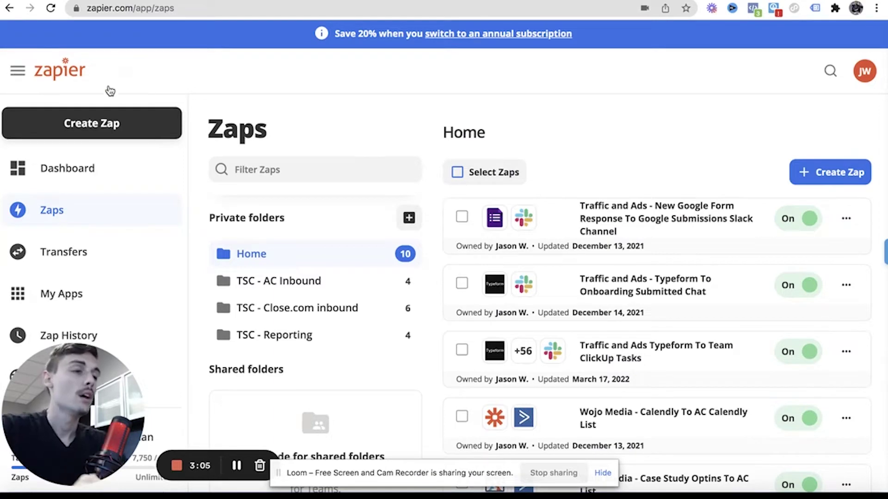
{"action": "scroll", "coordinate": [723, 251], "scroll_direction": "down", "scroll_amount": 8}
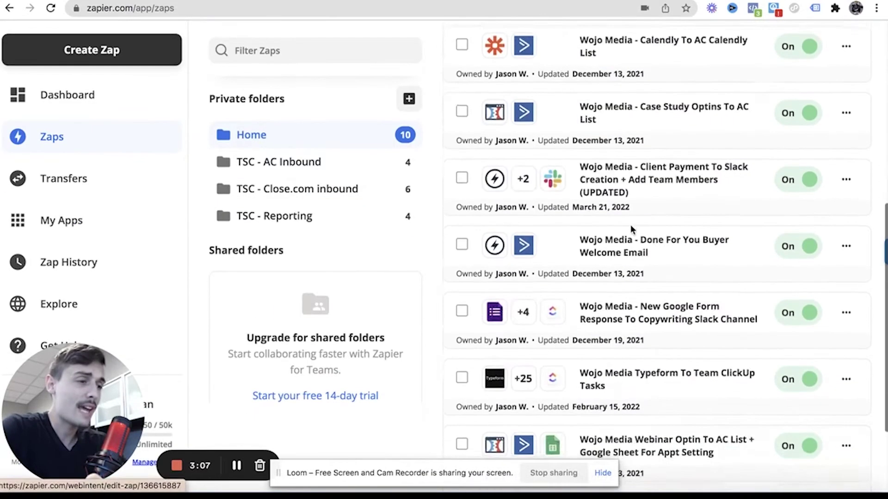
{"action": "scroll", "coordinate": [619, 180], "scroll_direction": "down", "scroll_amount": 2}
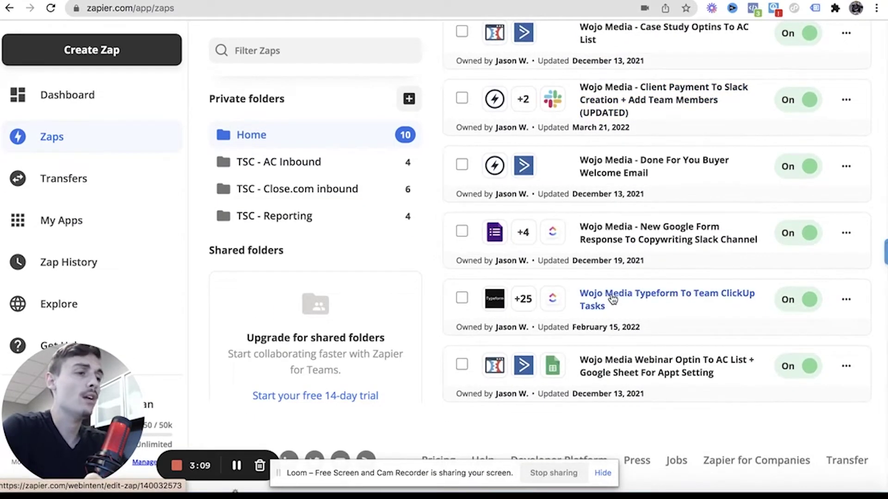
{"action": "left_click", "coordinate": [613, 298]}
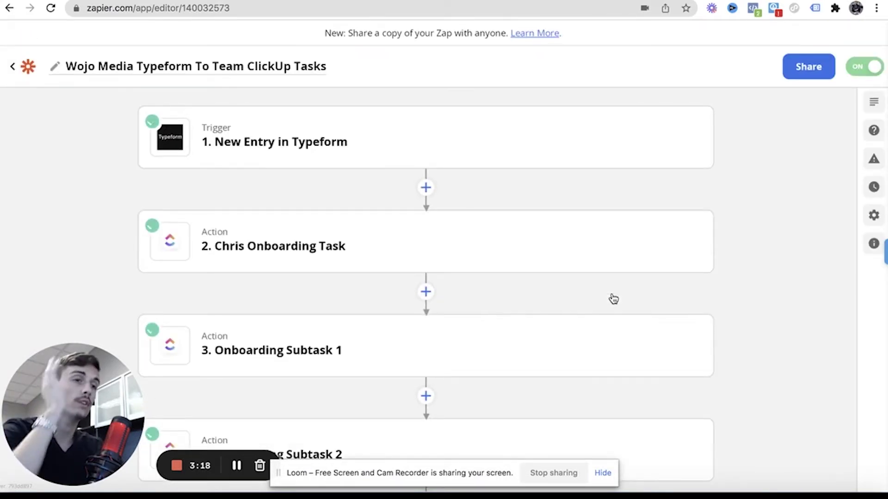
{"action": "mouse_move", "coordinate": [328, 123]}
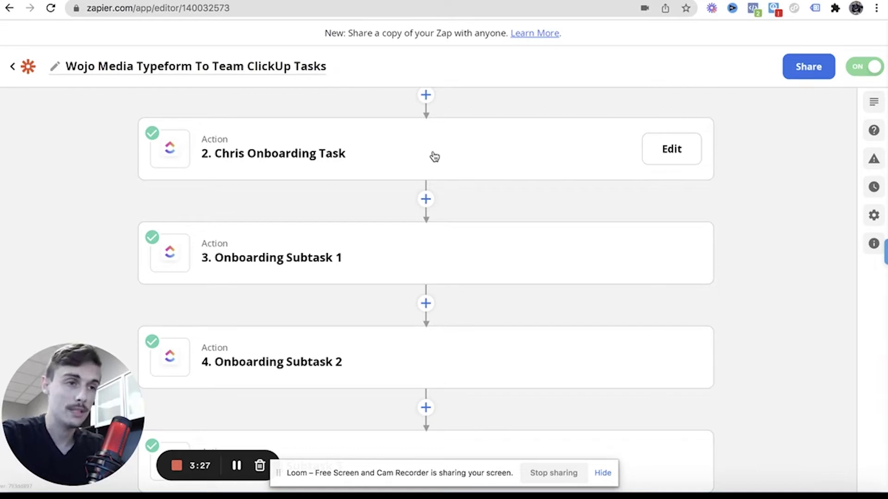
{"action": "scroll", "coordinate": [435, 157], "scroll_direction": "up", "scroll_amount": 3}
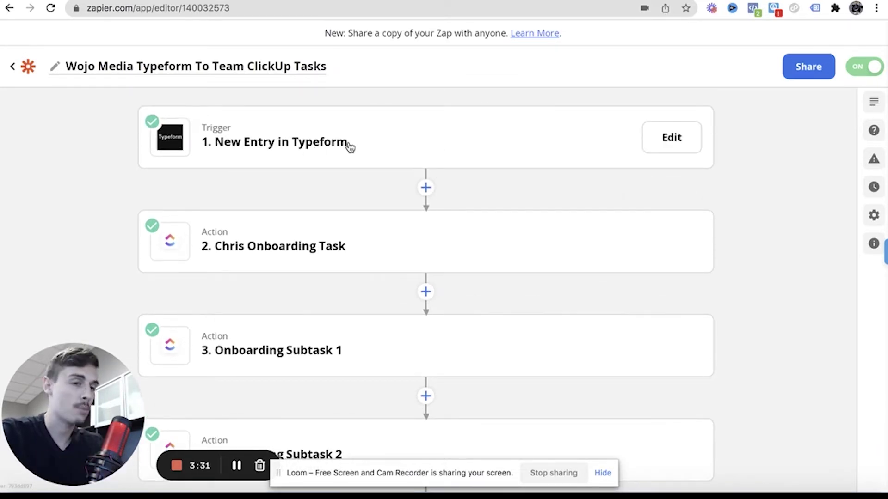
{"action": "scroll", "coordinate": [440, 243], "scroll_direction": "down", "scroll_amount": 20}
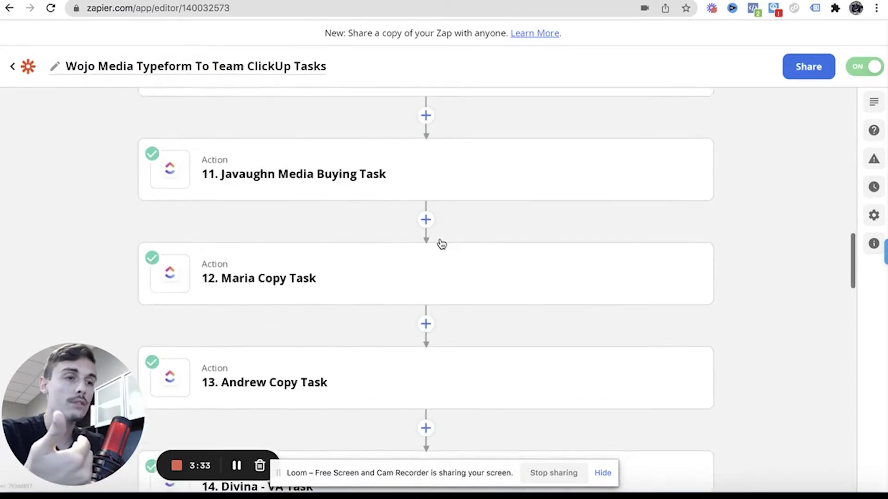
{"action": "scroll", "coordinate": [441, 243], "scroll_direction": "up", "scroll_amount": 20}
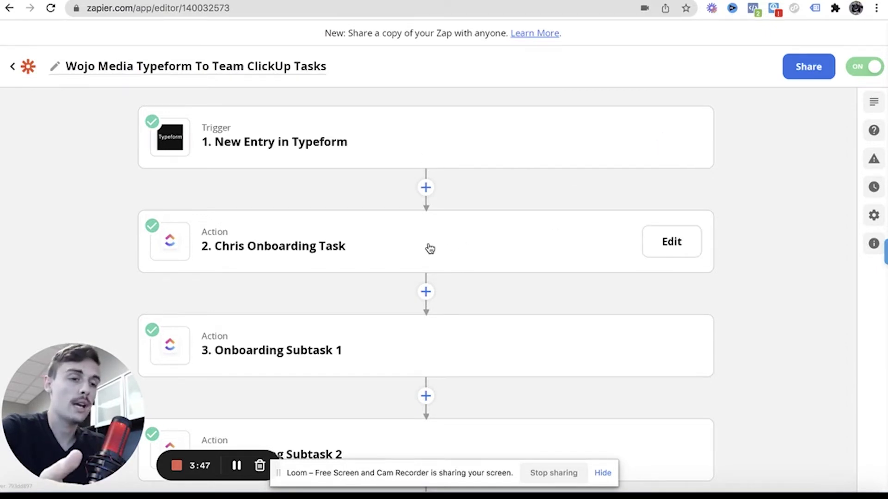
- Open step 2's onboarding task setup and scroll through its configured fields
{"action": "left_click", "coordinate": [675, 249]}
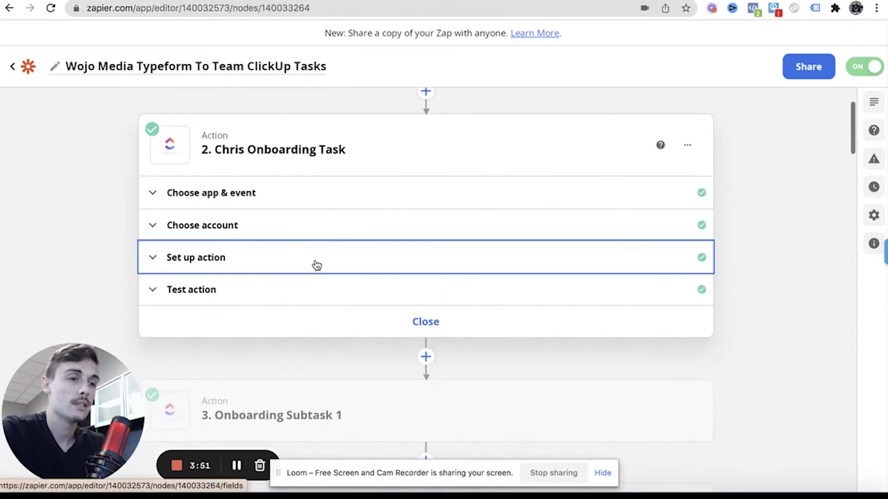
{"action": "left_click", "coordinate": [316, 265]}
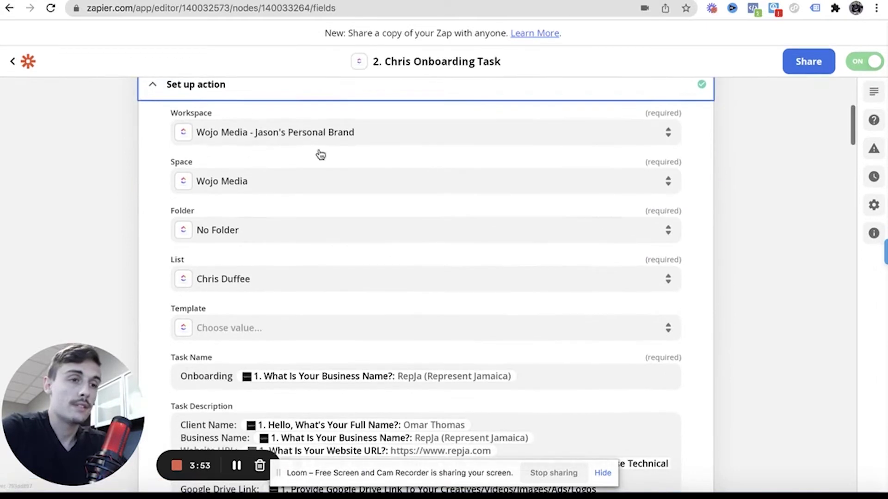
{"action": "scroll", "coordinate": [263, 289], "scroll_direction": "down", "scroll_amount": 3}
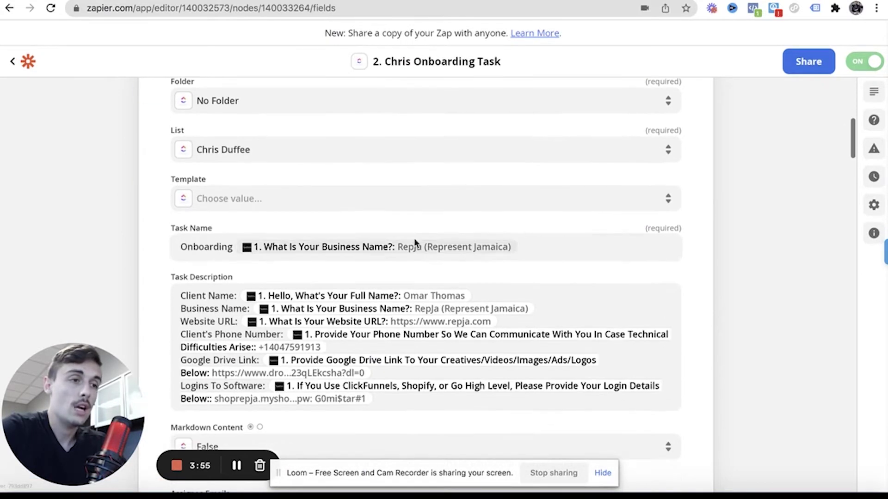
{"action": "scroll", "coordinate": [250, 245], "scroll_direction": "down", "scroll_amount": 1}
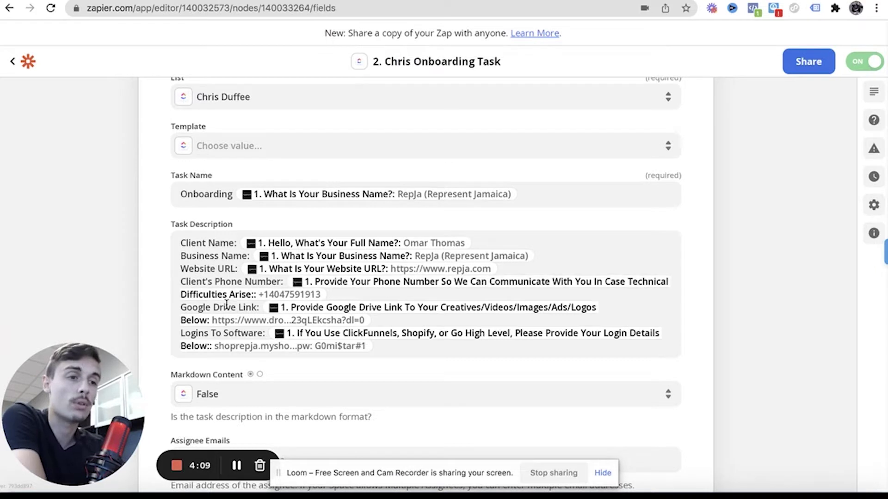
- Highlight the Google Drive Link line in the task description, then close step 2
{"action": "left_click_drag", "start_coordinate": [191, 306], "coordinate": [252, 307]}
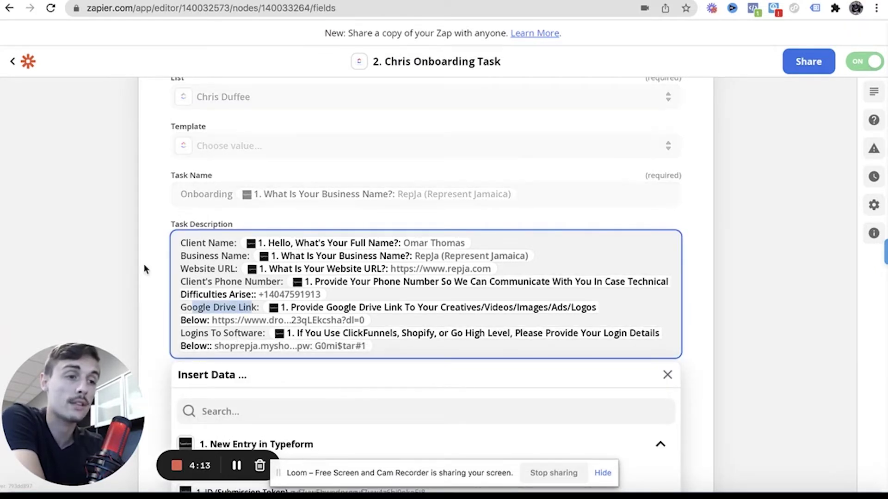
{"action": "left_click", "coordinate": [97, 243]}
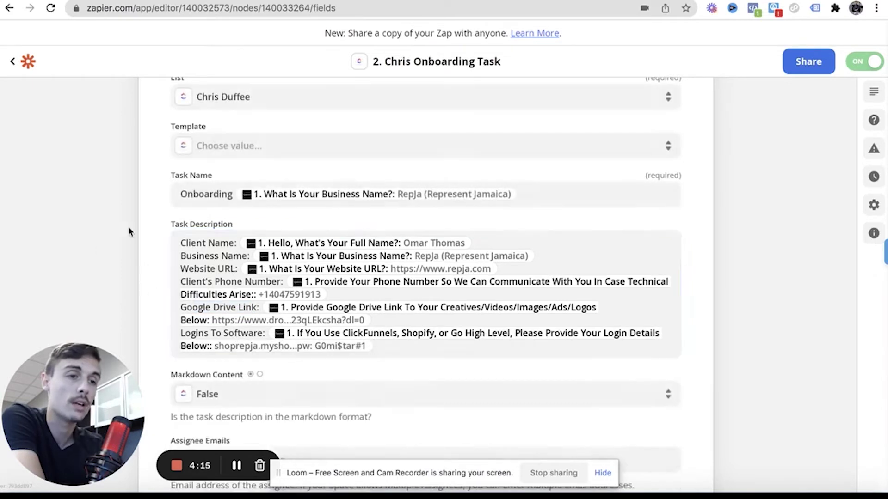
{"action": "scroll", "coordinate": [168, 231], "scroll_direction": "down", "scroll_amount": 8}
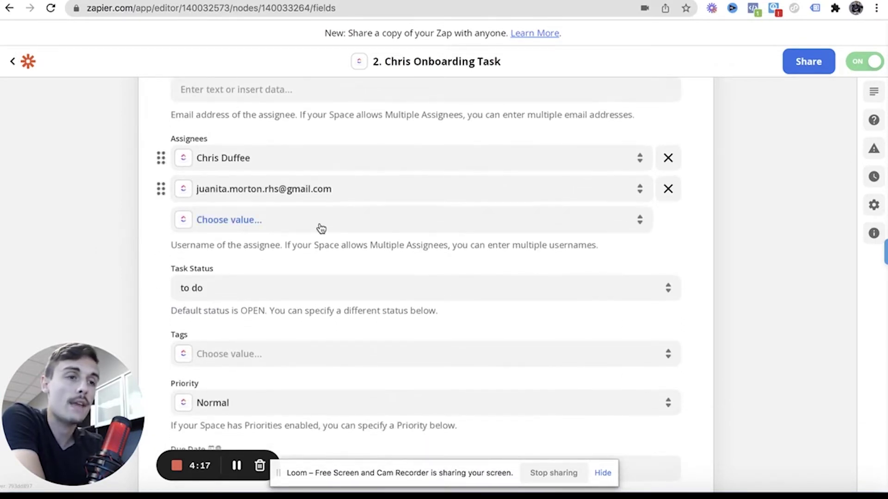
{"action": "scroll", "coordinate": [319, 226], "scroll_direction": "down", "scroll_amount": 10}
{"action": "left_click", "coordinate": [440, 145]}
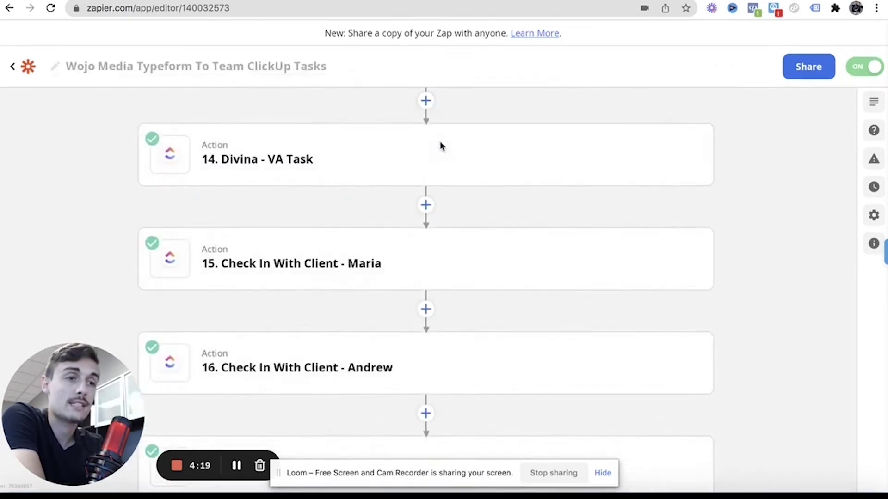
{"action": "scroll", "coordinate": [390, 223], "scroll_direction": "up", "scroll_amount": 15}
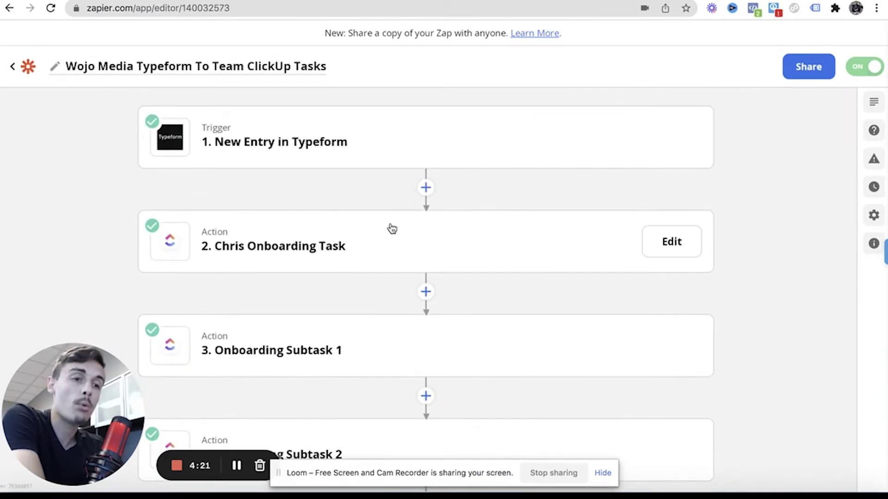
{"action": "scroll", "coordinate": [581, 267], "scroll_direction": "down", "scroll_amount": 3}
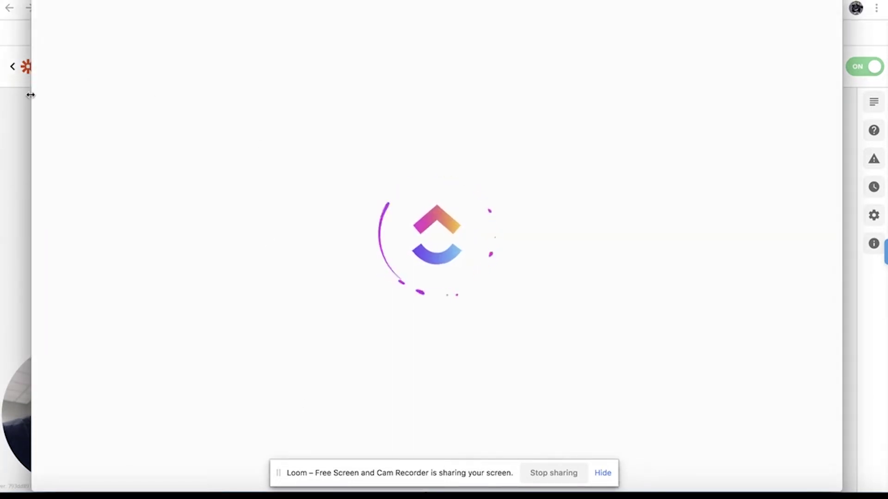
- Narrow the ClickUp window and open the team's onboarding task list
{"action": "left_click_drag", "start_coordinate": [31, 92], "coordinate": [169, 90]}
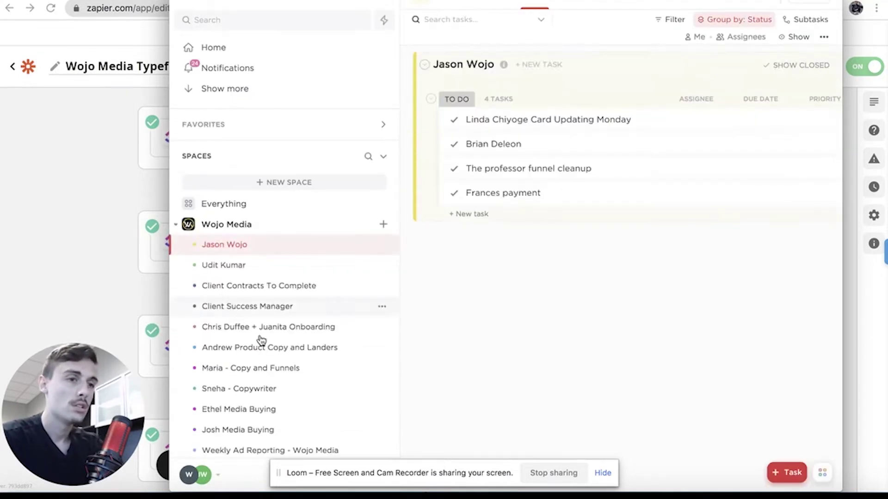
{"action": "scroll", "coordinate": [281, 306], "scroll_direction": "down", "scroll_amount": 1}
{"action": "left_click", "coordinate": [281, 300]}
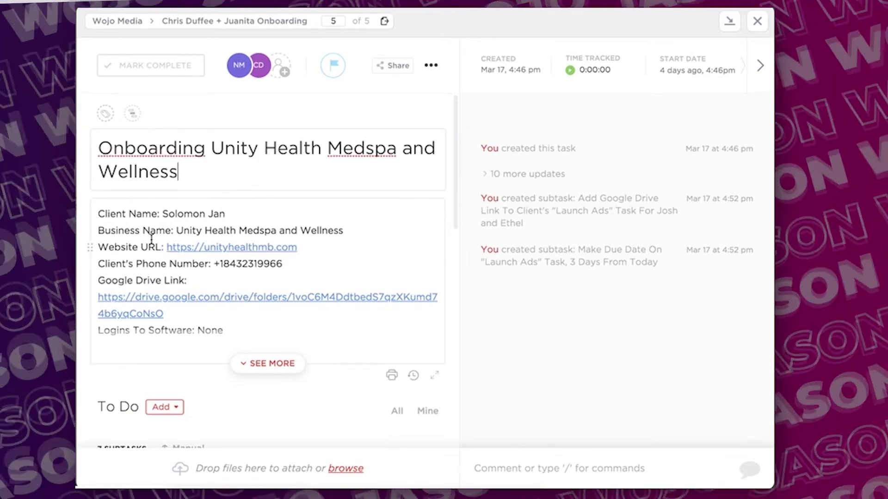
- Expand the Onboarding Unity Health Medspa and Wellness description and scroll through its subtasks
{"action": "left_click", "coordinate": [131, 230]}
{"action": "scroll", "coordinate": [254, 229], "scroll_direction": "down", "scroll_amount": 5}
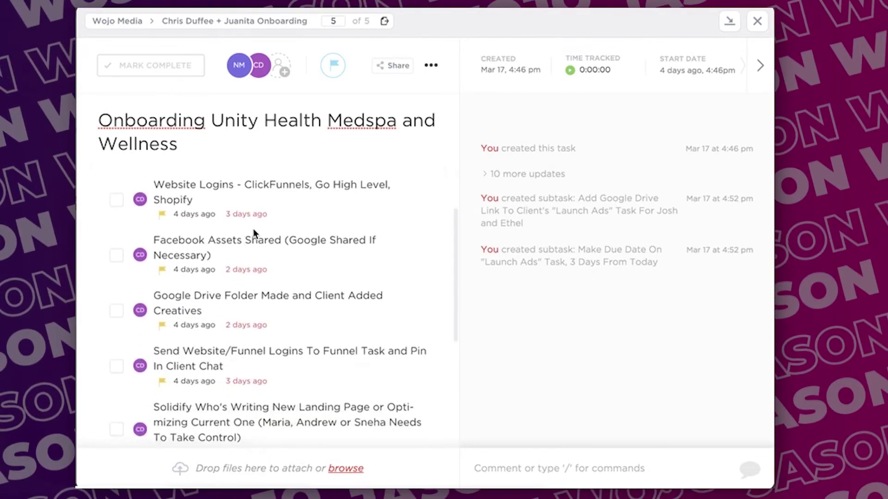
{"action": "scroll", "coordinate": [253, 229], "scroll_direction": "up", "scroll_amount": 1}
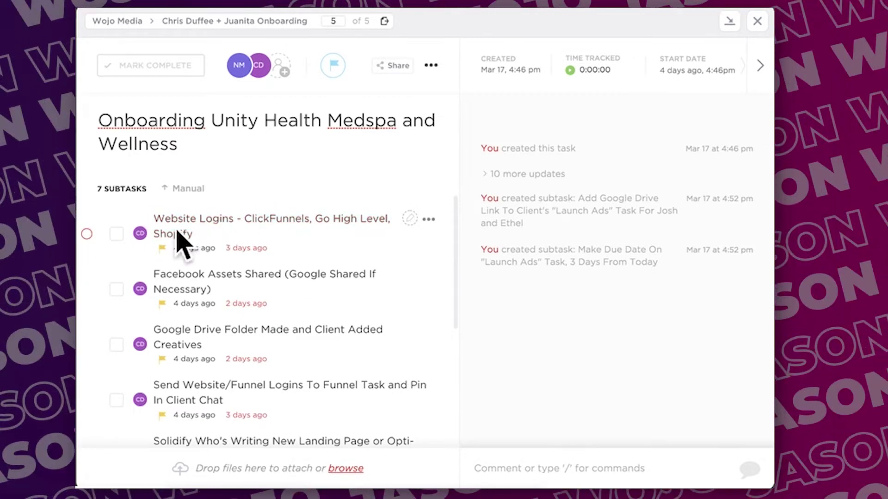
{"action": "scroll", "coordinate": [180, 236], "scroll_direction": "down", "scroll_amount": 1}
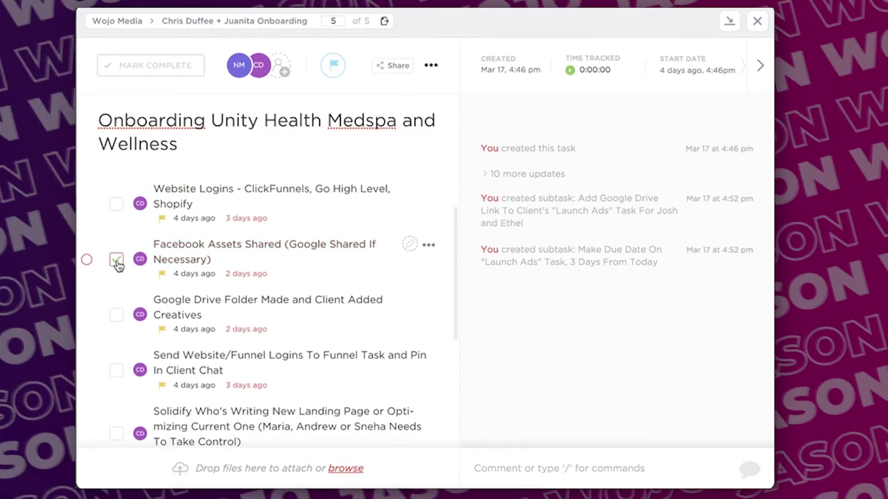
{"action": "scroll", "coordinate": [217, 255], "scroll_direction": "down", "scroll_amount": 2}
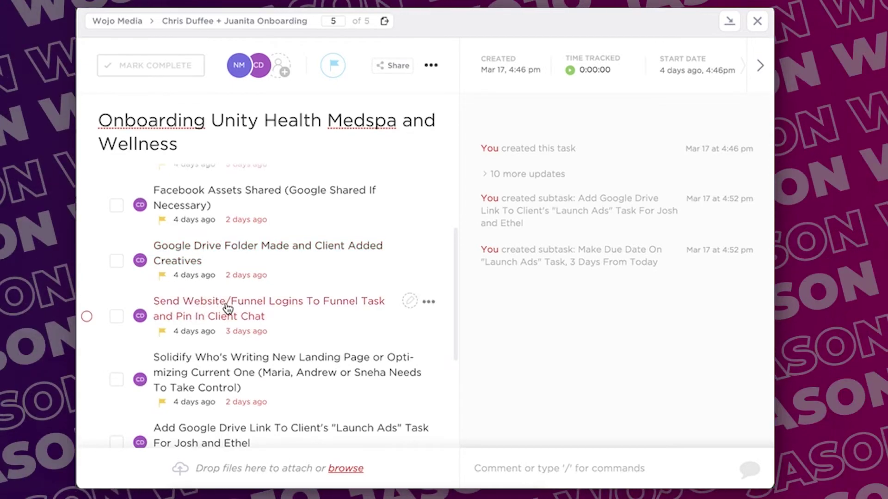
{"action": "scroll", "coordinate": [228, 310], "scroll_direction": "down", "scroll_amount": 1}
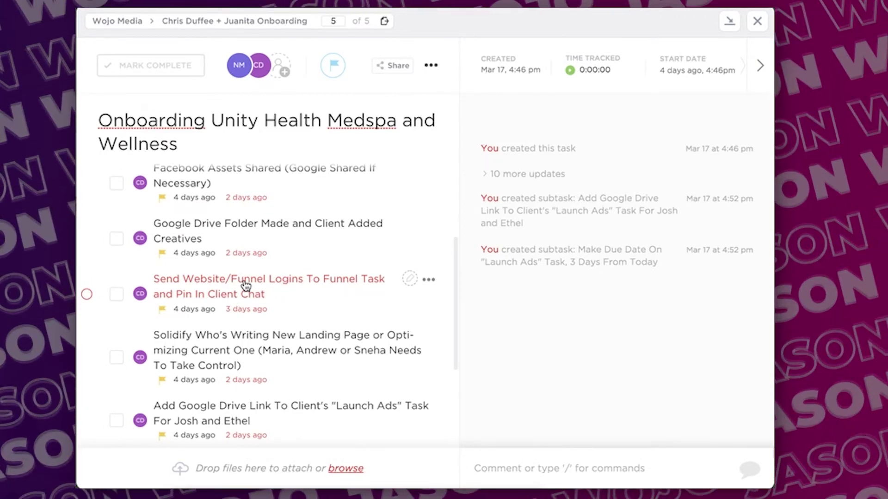
{"action": "scroll", "coordinate": [245, 285], "scroll_direction": "down", "scroll_amount": 2}
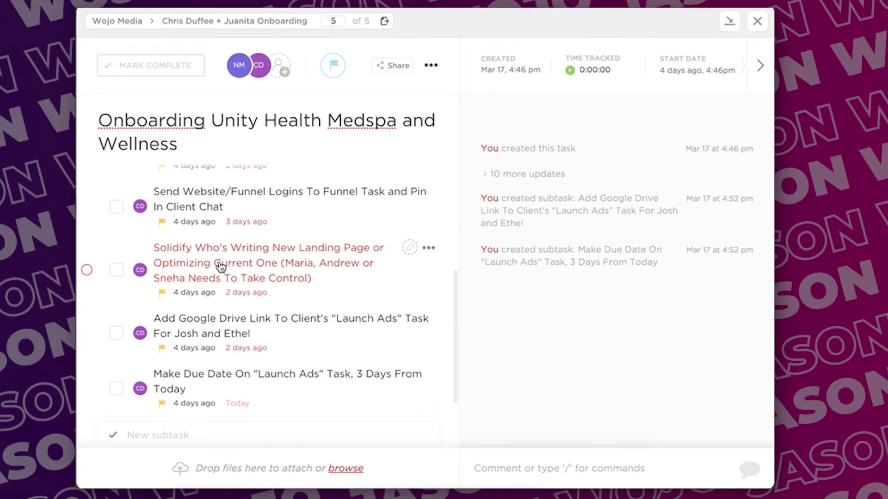
{"action": "scroll", "coordinate": [220, 265], "scroll_direction": "down", "scroll_amount": 2}
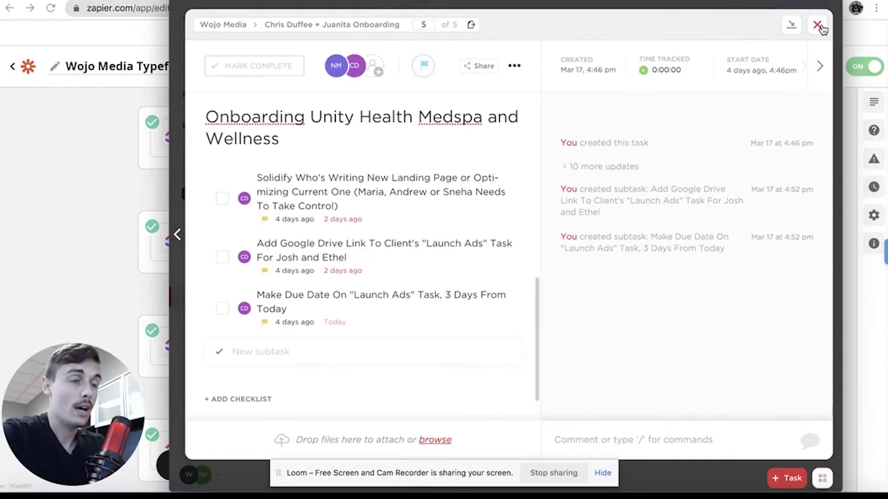
- Close the onboarding task, scroll the zap down to the media buying steps, then return to ClickUp
{"action": "left_click", "coordinate": [757, 20]}
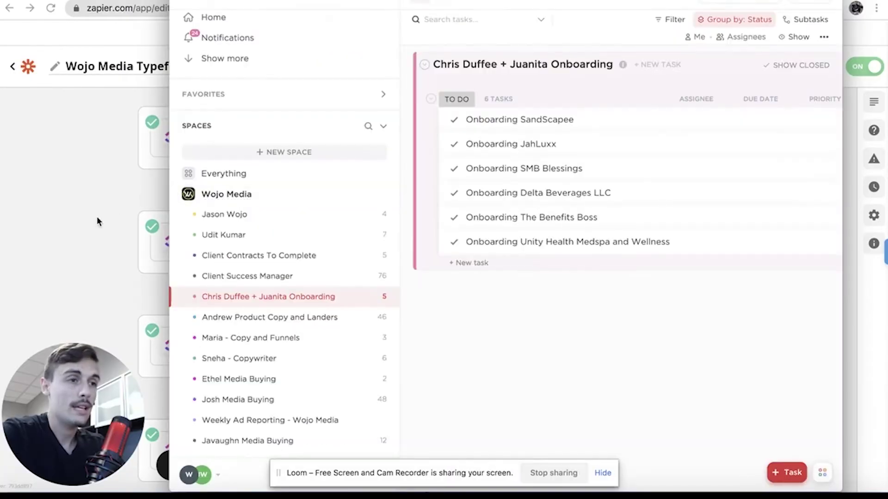
{"action": "left_click", "coordinate": [59, 183]}
{"action": "scroll", "coordinate": [365, 232], "scroll_direction": "down", "scroll_amount": 6}
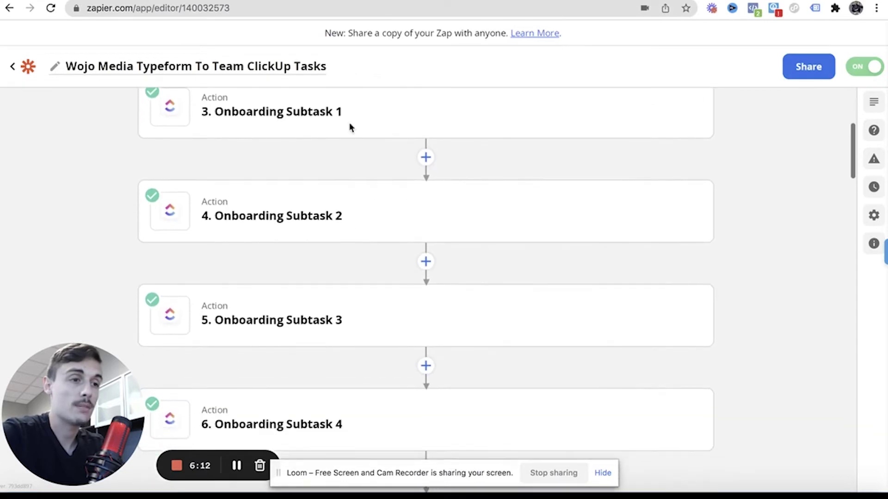
{"action": "scroll", "coordinate": [396, 230], "scroll_direction": "down", "scroll_amount": 7}
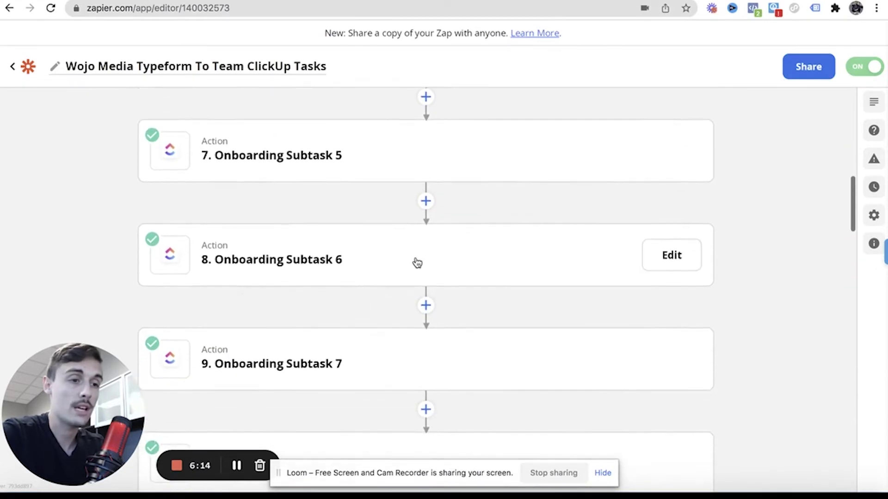
{"action": "scroll", "coordinate": [404, 261], "scroll_direction": "down", "scroll_amount": 6}
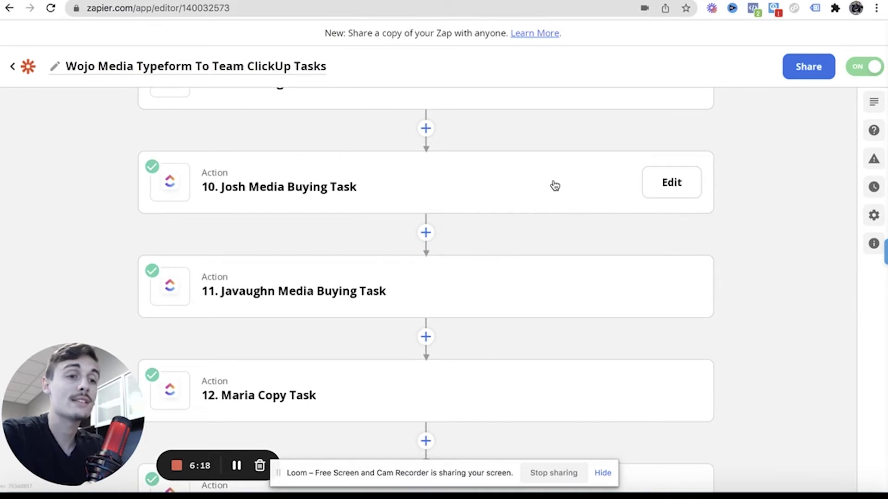
{"action": "key", "text": "super+Tab"}
{"action": "scroll", "coordinate": [259, 287], "scroll_direction": "down", "scroll_amount": 4}
- Open the Josh Media Buying list and its Launch Ads For Unity Health Medspa task
{"action": "left_click", "coordinate": [276, 267]}
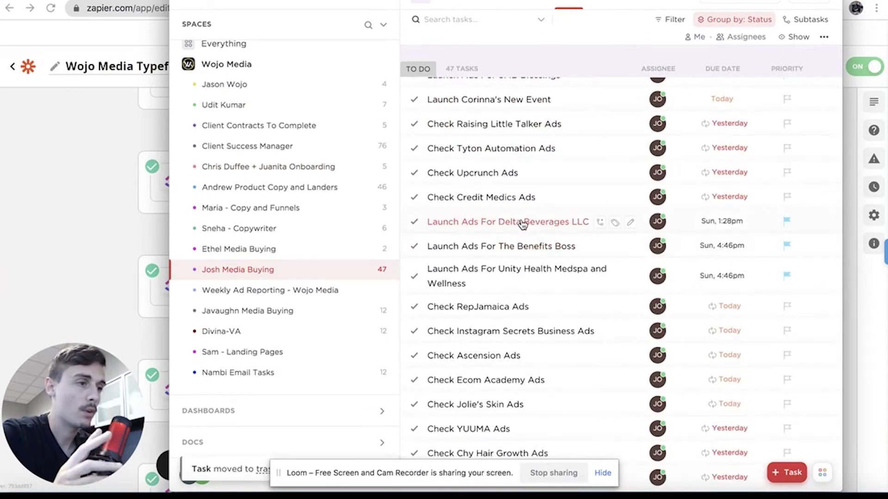
{"action": "left_click", "coordinate": [511, 273]}
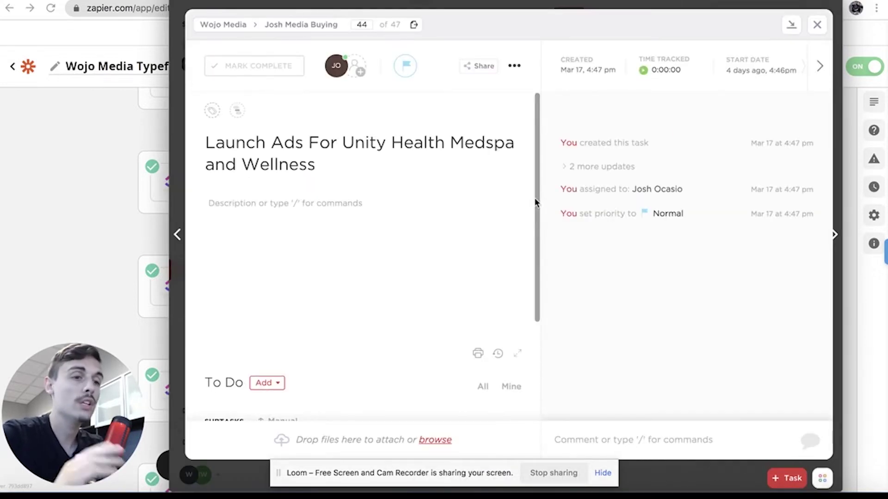
{"action": "scroll", "coordinate": [530, 197], "scroll_direction": "down", "scroll_amount": 3}
{"action": "scroll", "coordinate": [382, 226], "scroll_direction": "up", "scroll_amount": 3}
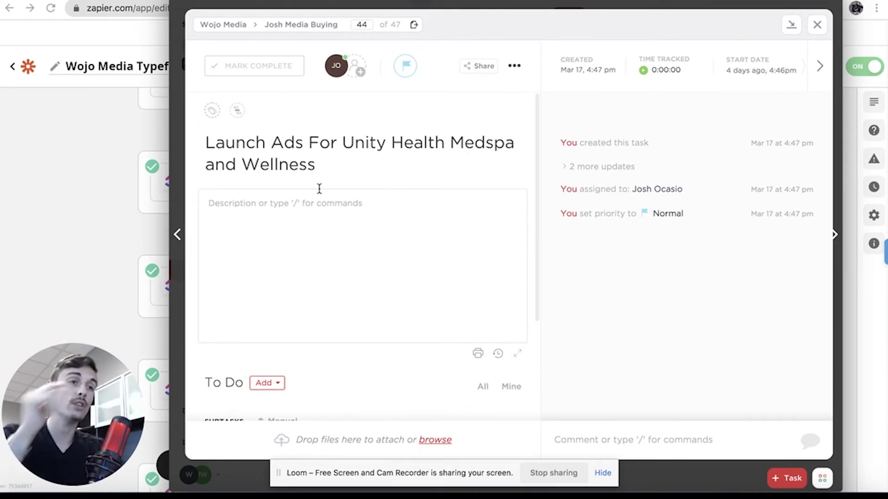
- Type a sample description into the task, then delete it so it stays empty
{"action": "left_click", "coordinate": [280, 211]}
{"action": "type", "text": "Paste Google Drive Link"}
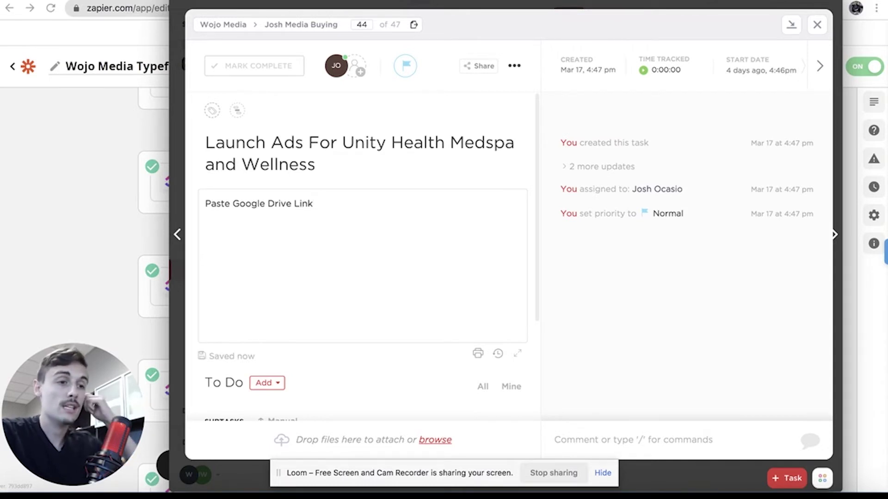
{"action": "key", "text": "ctrl+a"}
{"action": "key", "text": "BackSpace"}
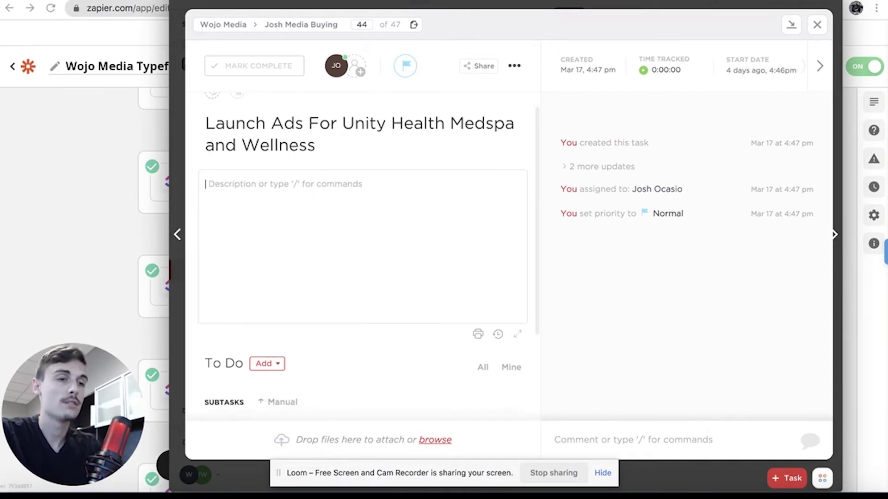
- Close the Launch Ads task and return to the Zapier editor at steps 12–15
{"action": "left_click", "coordinate": [817, 25]}
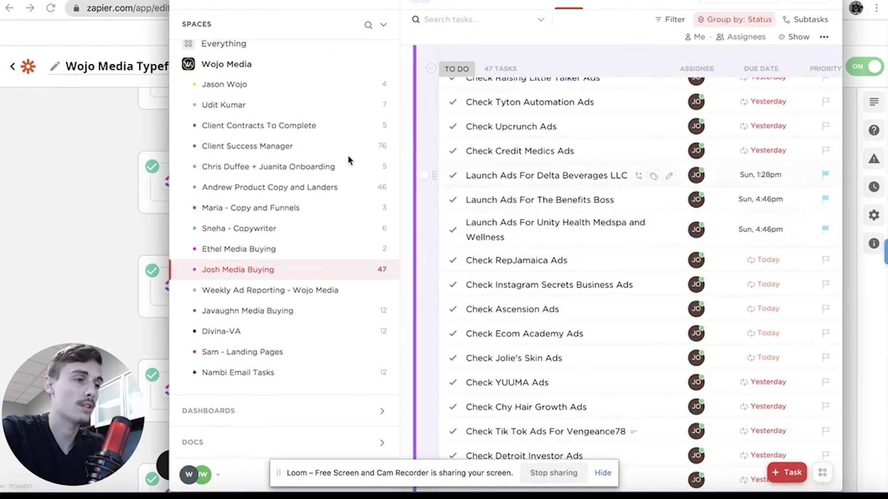
{"action": "key", "text": "super+Tab"}
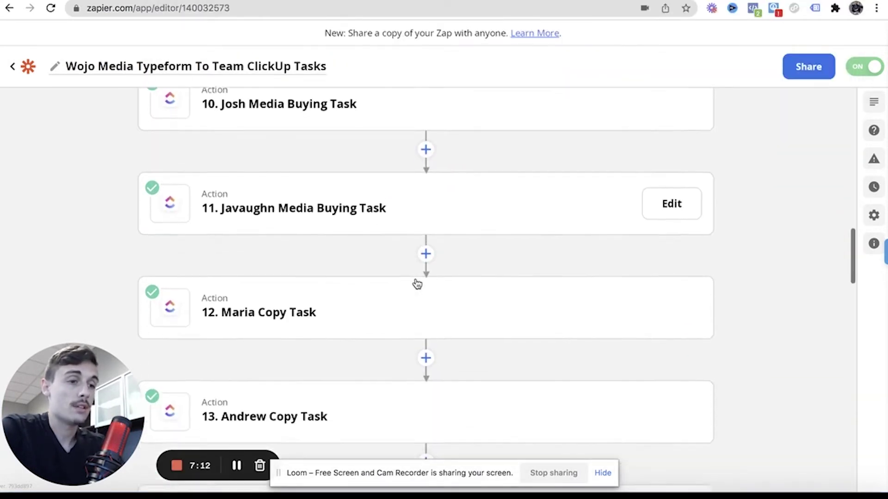
{"action": "scroll", "coordinate": [431, 288], "scroll_direction": "down", "scroll_amount": 4}
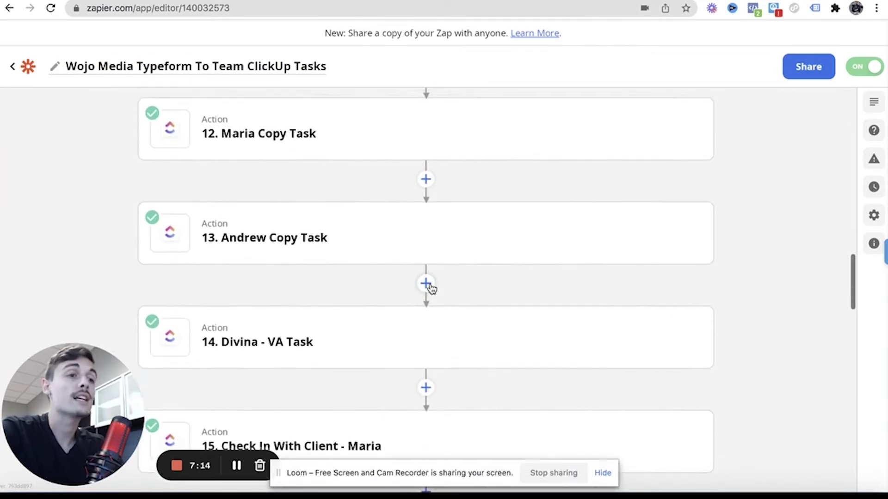
{"action": "scroll", "coordinate": [431, 288], "scroll_direction": "up", "scroll_amount": 1}
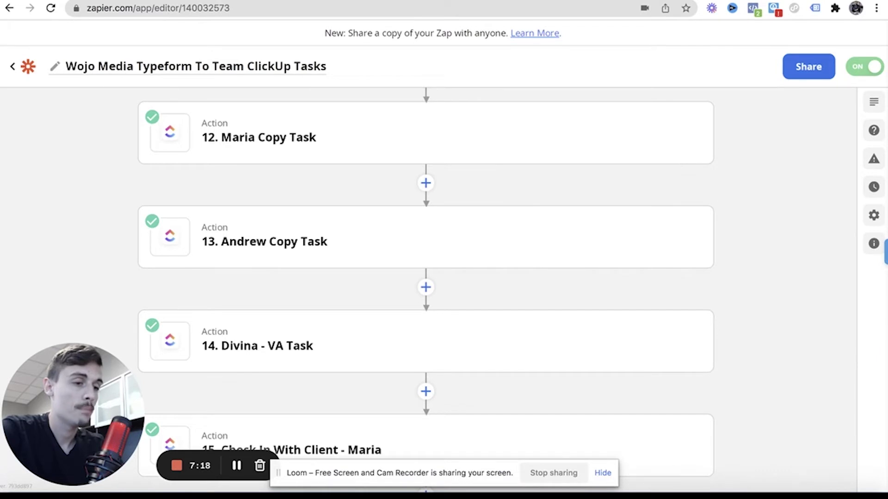
- In ClickUp's Product Copy and Landers list, open the Unity Health Medspa and Wellness task
{"action": "left_click", "coordinate": [87, 495]}
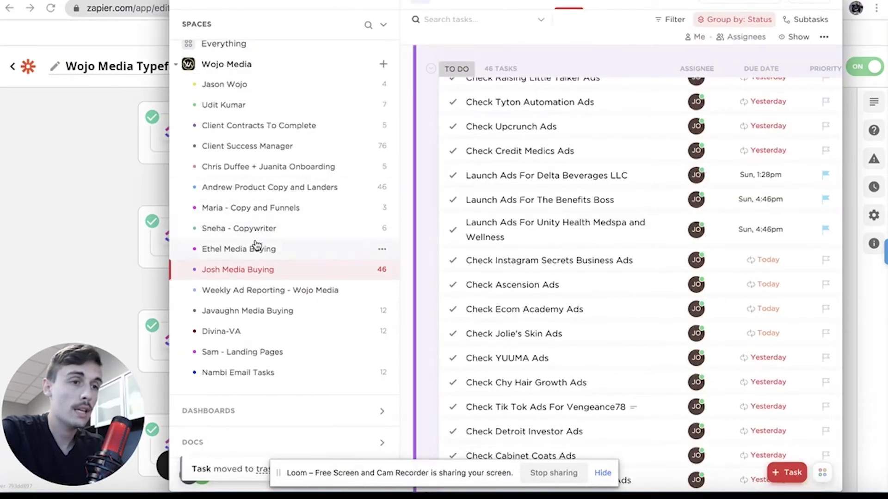
{"action": "left_click", "coordinate": [266, 189]}
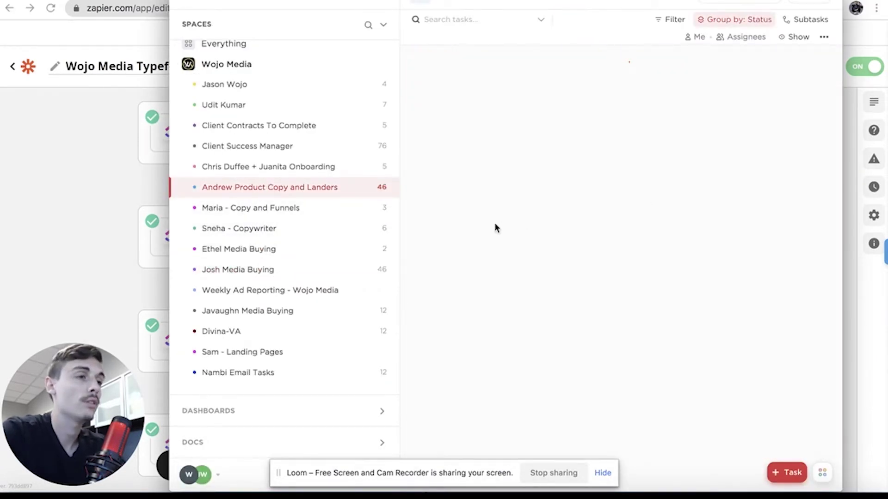
{"action": "scroll", "coordinate": [509, 270], "scroll_direction": "down", "scroll_amount": 5}
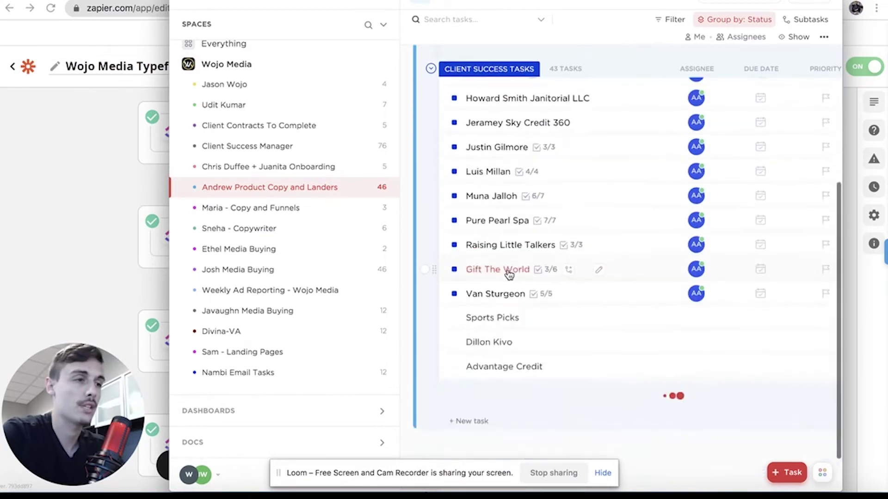
{"action": "scroll", "coordinate": [509, 274], "scroll_direction": "down", "scroll_amount": 15}
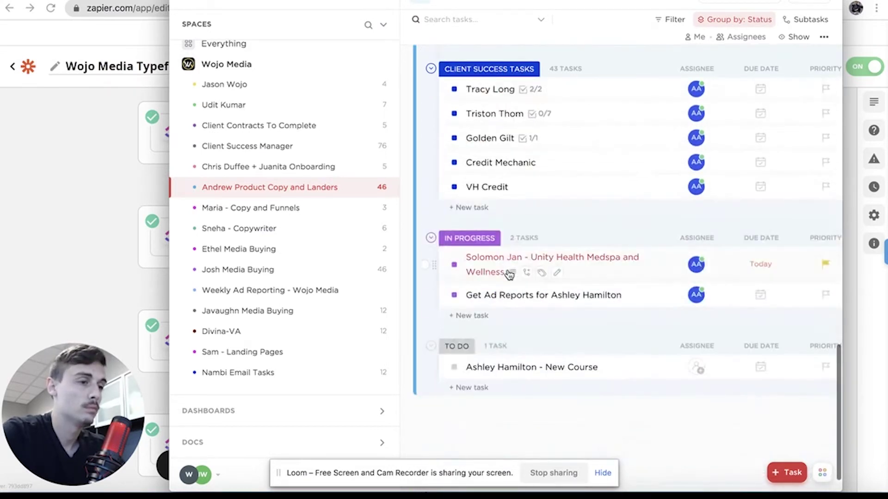
{"action": "left_click", "coordinate": [476, 257]}
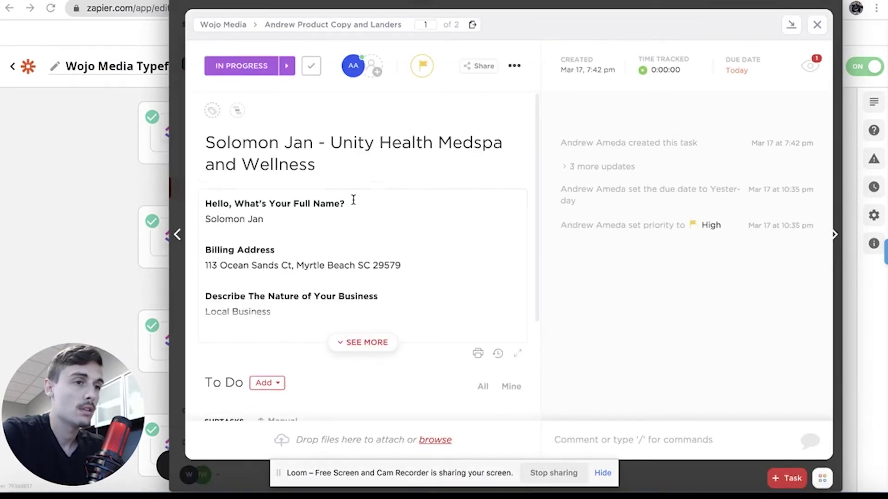
- Expand the Unity Health task description and read through its Typeform answers, including the Ad Library field
{"action": "scroll", "coordinate": [325, 254], "scroll_direction": "down", "scroll_amount": 3}
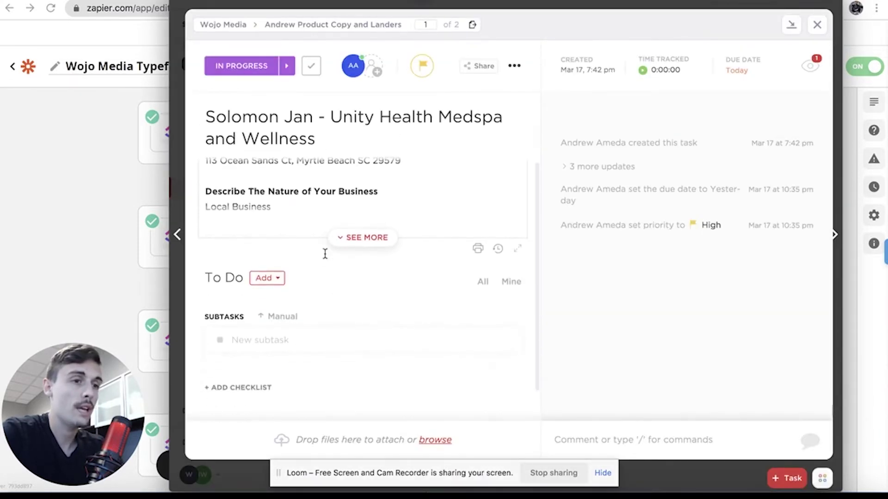
{"action": "left_click", "coordinate": [369, 244]}
{"action": "scroll", "coordinate": [294, 277], "scroll_direction": "down", "scroll_amount": 2}
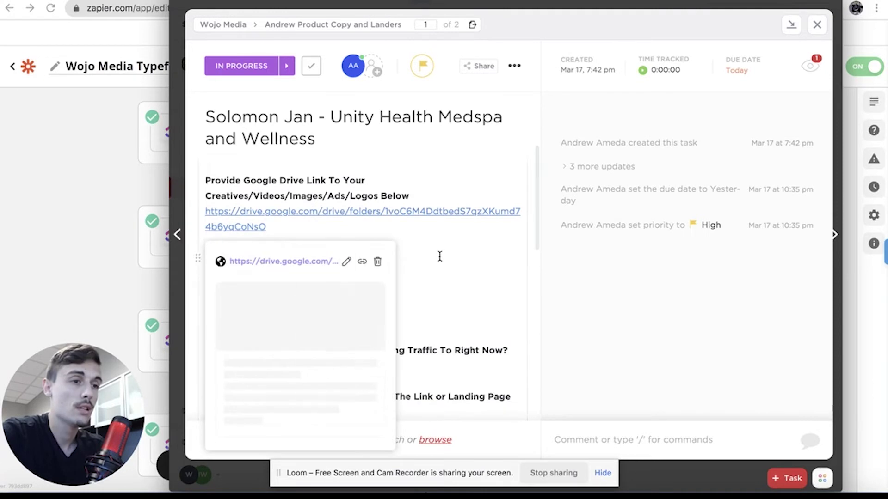
{"action": "scroll", "coordinate": [332, 282], "scroll_direction": "down", "scroll_amount": 3}
{"action": "scroll", "coordinate": [332, 282], "scroll_direction": "down", "scroll_amount": 6}
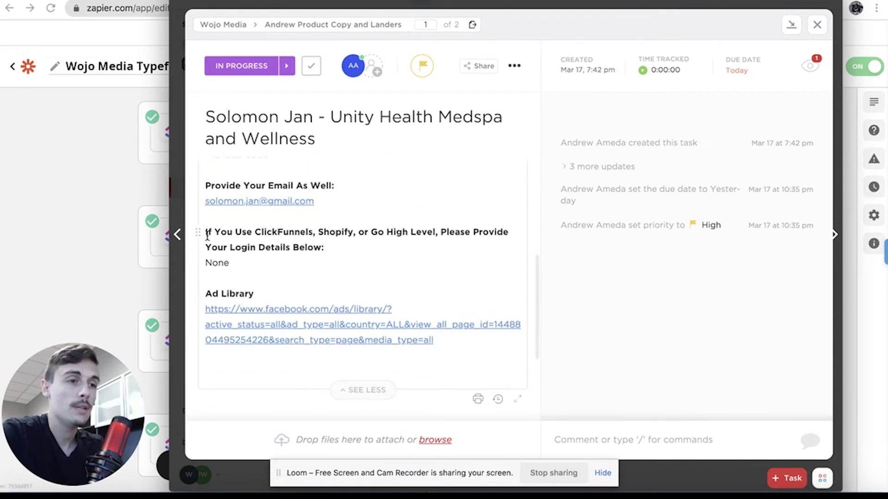
{"action": "left_click_drag", "start_coordinate": [208, 288], "coordinate": [272, 291]}
{"action": "left_click", "coordinate": [275, 291]}
{"action": "scroll", "coordinate": [392, 257], "scroll_direction": "up", "scroll_amount": 10}
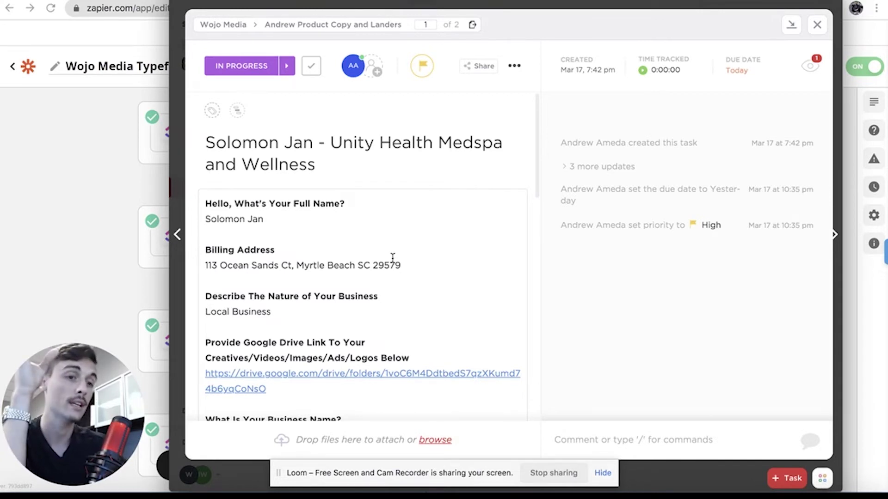
- Close the Unity Health task and open The Benefits Boss task in the Copy and Funnels list
{"action": "left_click", "coordinate": [817, 26]}
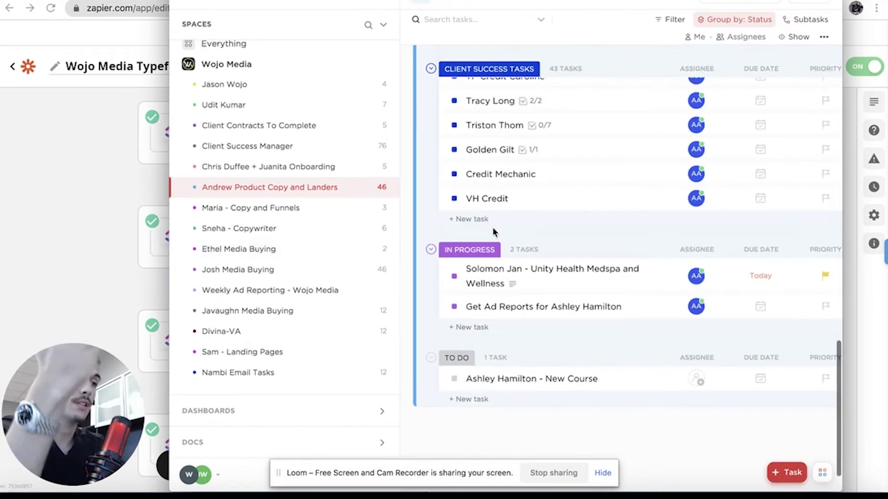
{"action": "left_click", "coordinate": [285, 212]}
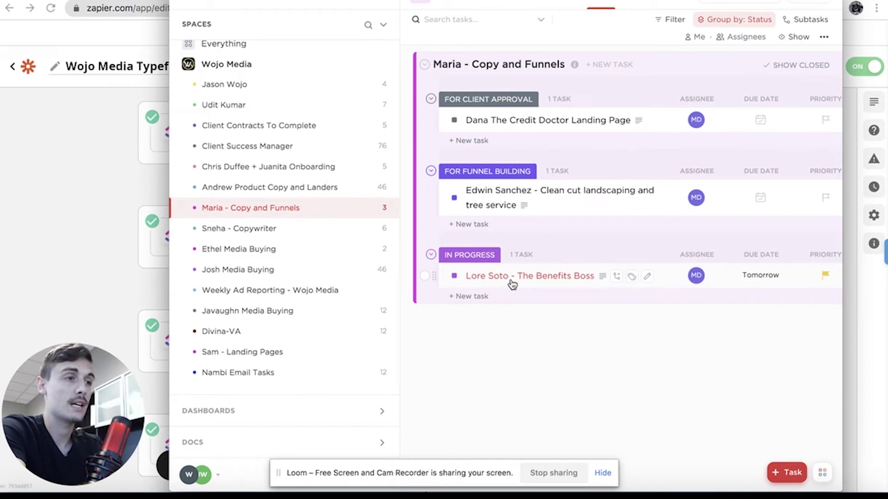
{"action": "left_click", "coordinate": [509, 276]}
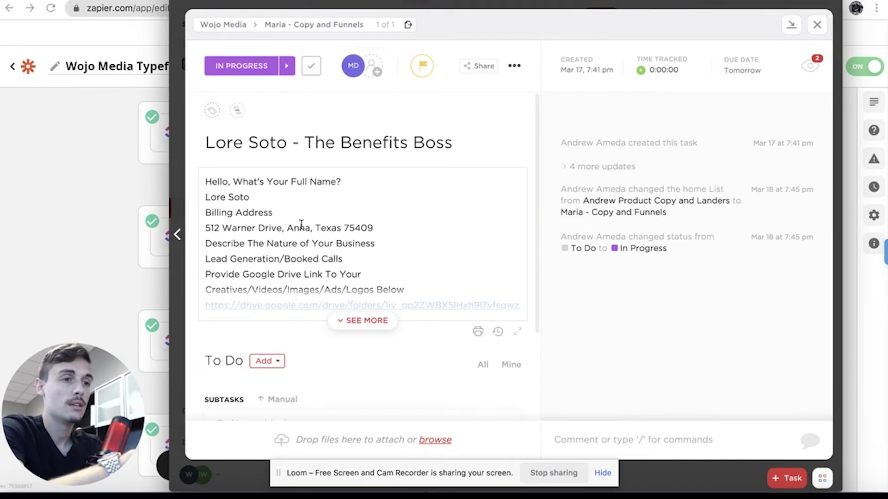
- Expand and review The Benefits Boss task's full description, then close the task
{"action": "left_click", "coordinate": [362, 321]}
{"action": "scroll", "coordinate": [349, 283], "scroll_direction": "down", "scroll_amount": 2}
{"action": "scroll", "coordinate": [325, 260], "scroll_direction": "down", "scroll_amount": 10}
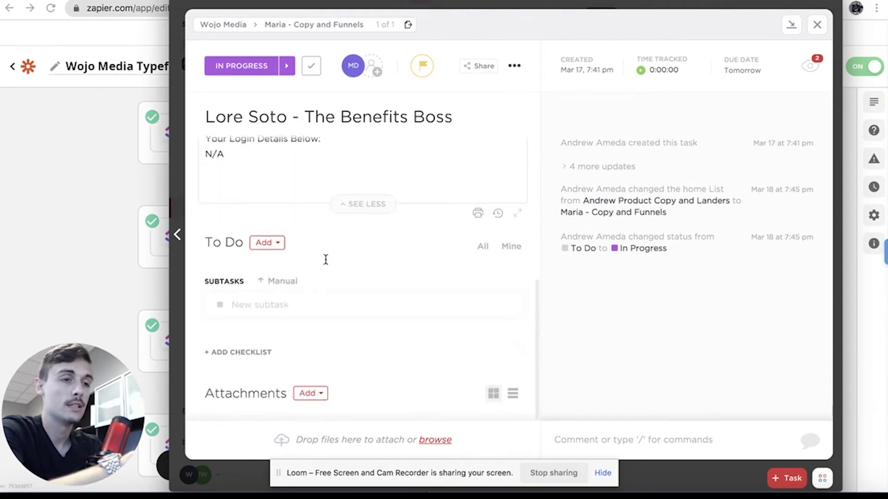
{"action": "scroll", "coordinate": [326, 259], "scroll_direction": "up", "scroll_amount": 10}
{"action": "left_click", "coordinate": [817, 25]}
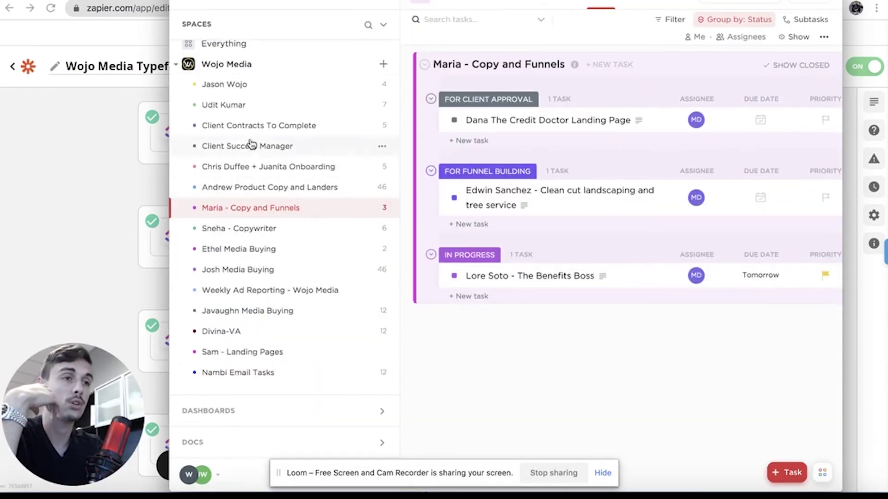
- In the Divina-VA list, delete two In Progress tasks
{"action": "left_click", "coordinate": [121, 200]}
{"action": "scroll", "coordinate": [372, 239], "scroll_direction": "down", "scroll_amount": 3}
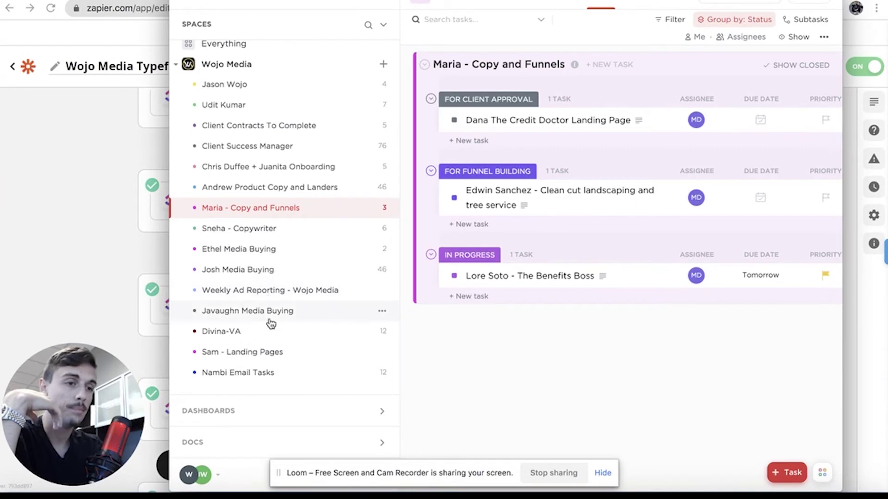
{"action": "left_click", "coordinate": [277, 331]}
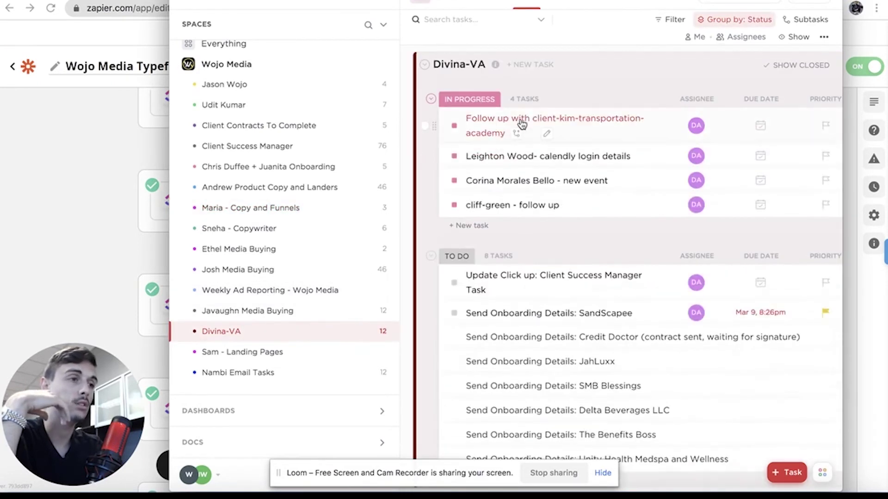
{"action": "key", "text": "Delete"}
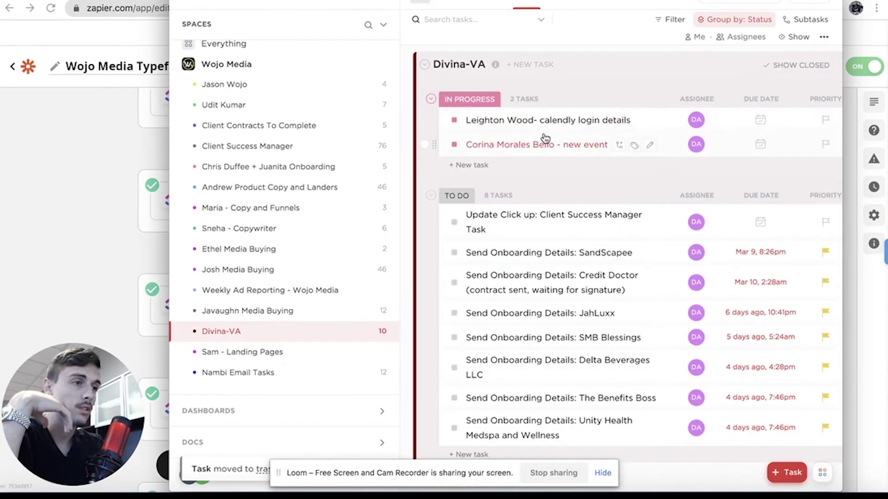
- Select the JahLuxx onboarding-details task and delete it with the bulk action bar
{"action": "scroll", "coordinate": [548, 218], "scroll_direction": "down", "scroll_amount": 1}
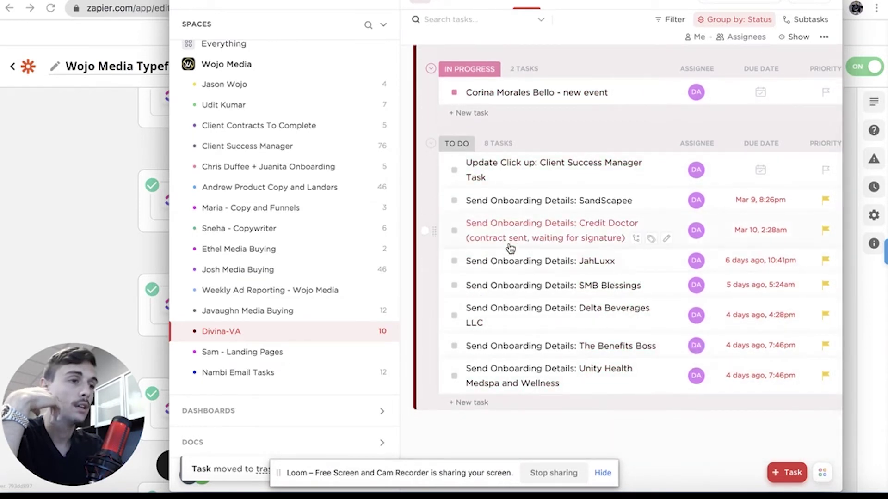
{"action": "left_click", "coordinate": [424, 261]}
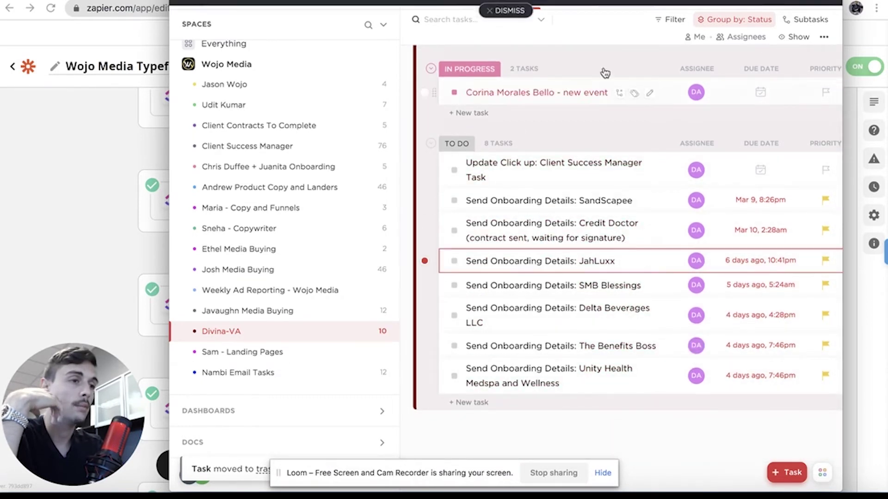
{"action": "left_click", "coordinate": [580, 2]}
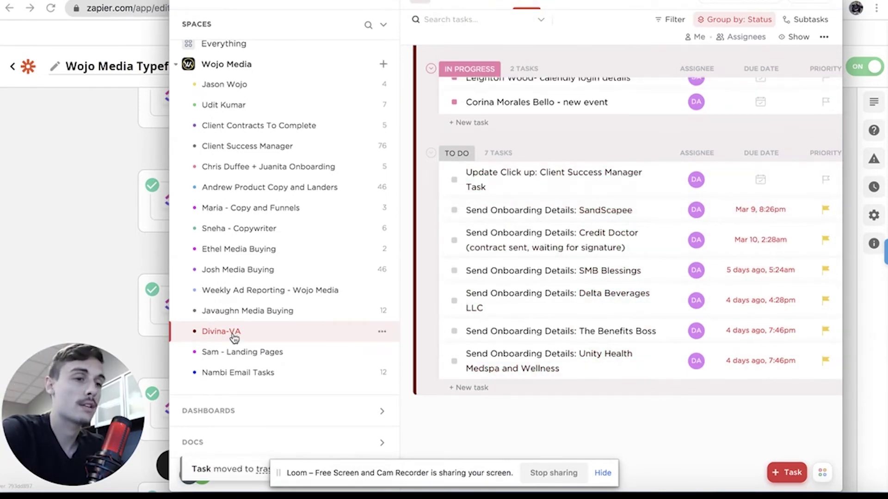
{"action": "left_click", "coordinate": [105, 234]}
{"action": "scroll", "coordinate": [427, 206], "scroll_direction": "down", "scroll_amount": 3}
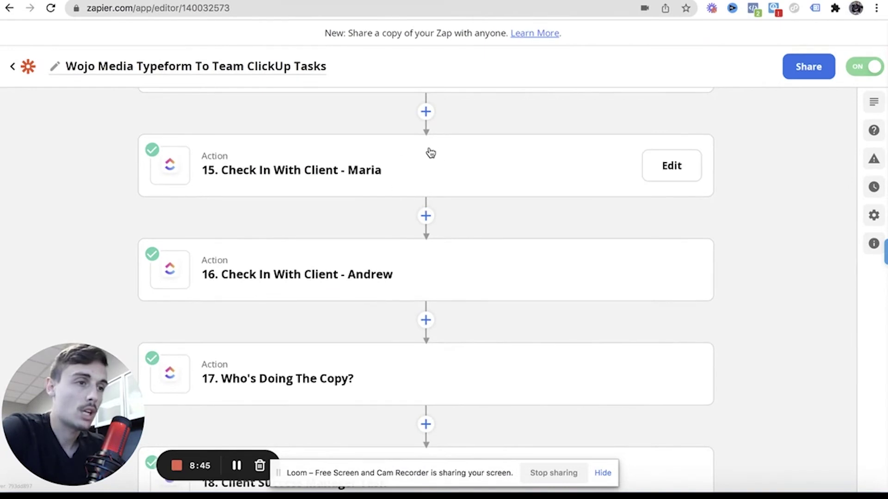
{"action": "scroll", "coordinate": [417, 260], "scroll_direction": "down", "scroll_amount": 2}
{"action": "scroll", "coordinate": [437, 116], "scroll_direction": "down", "scroll_amount": 6}
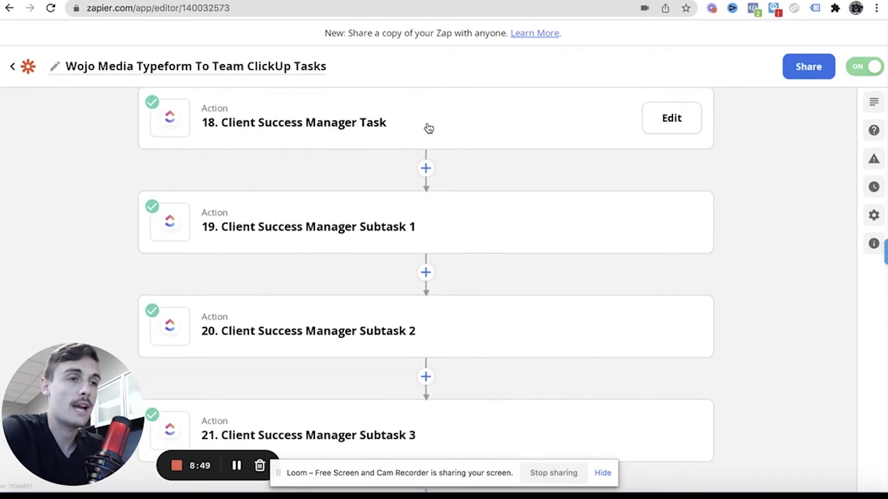
{"action": "scroll", "coordinate": [427, 139], "scroll_direction": "up", "scroll_amount": 1}
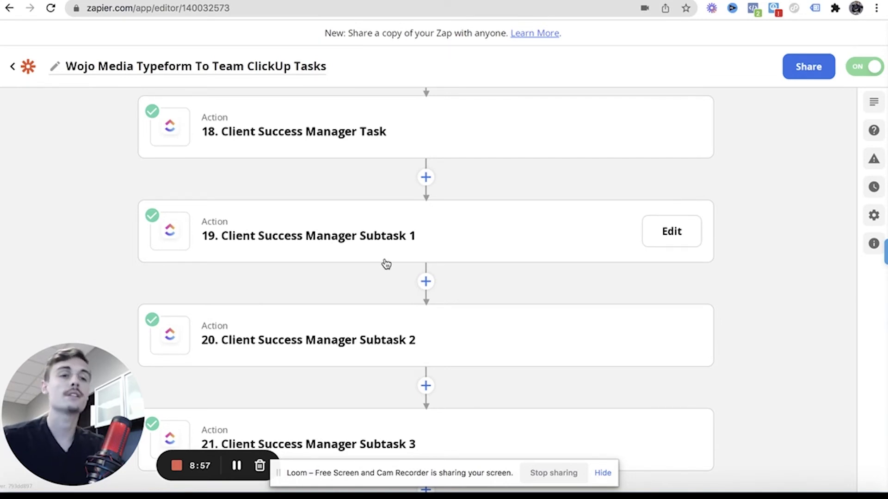
{"action": "scroll", "coordinate": [386, 264], "scroll_direction": "down", "scroll_amount": 14}
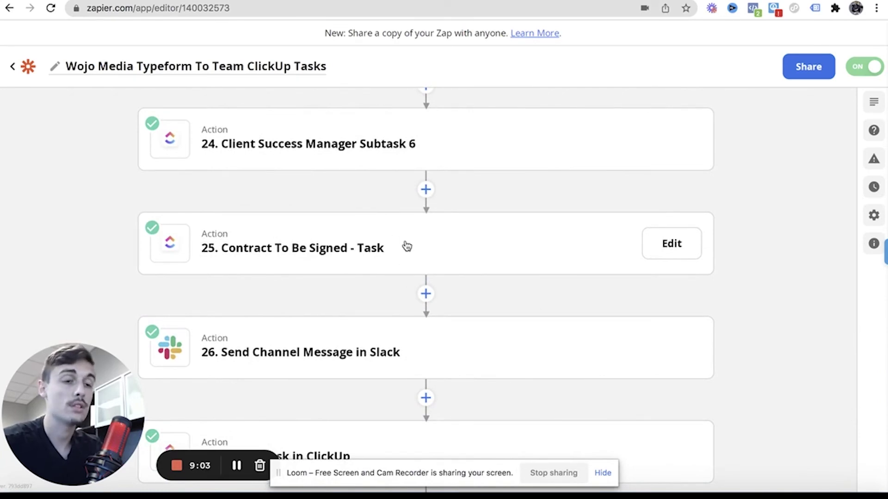
{"action": "scroll", "coordinate": [407, 247], "scroll_direction": "down", "scroll_amount": 1}
- Review ClickUp's Client Contracts To Complete list, then hide ClickUp to return to the zap editor
{"action": "key", "text": "ctrl+Up"}
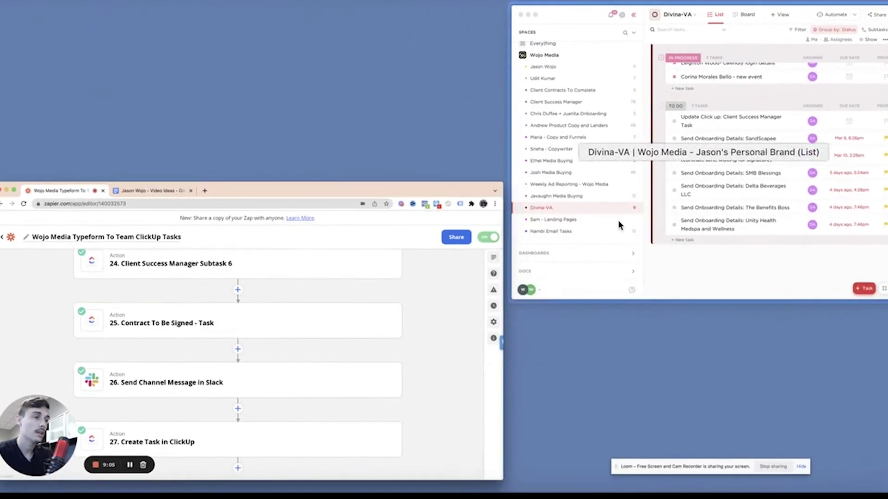
{"action": "left_click", "coordinate": [618, 221]}
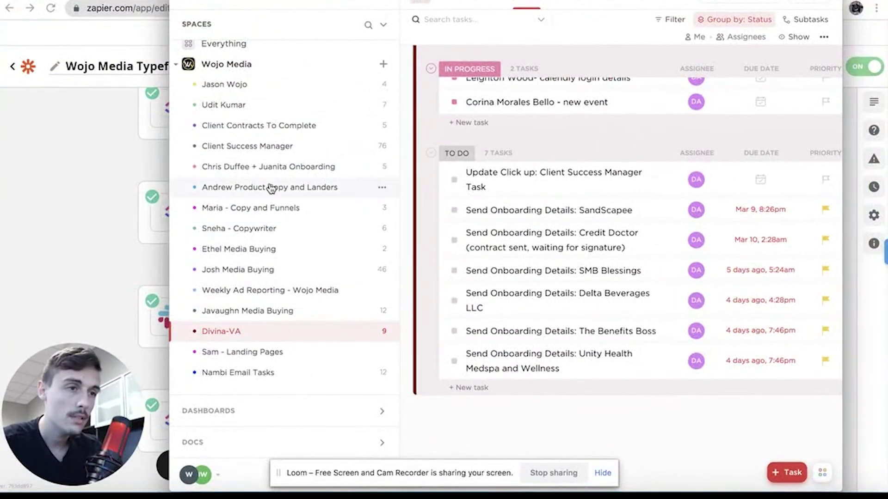
{"action": "left_click", "coordinate": [276, 128]}
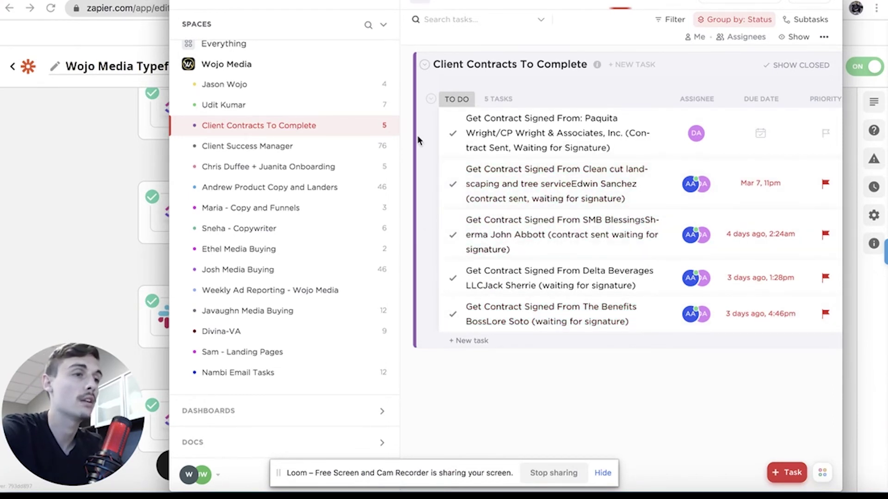
{"action": "left_click", "coordinate": [138, 249]}
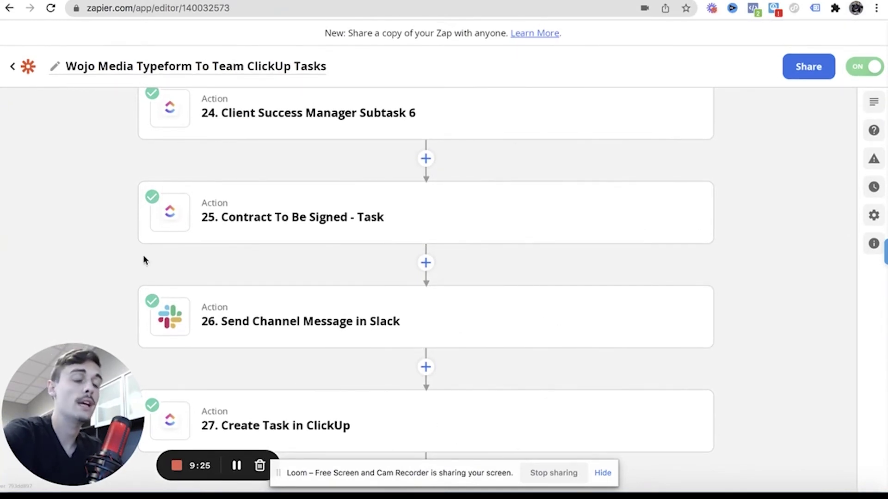
- Leave the zap editor for the Zaps dashboard listing the account's zaps
{"action": "left_click", "coordinate": [15, 68]}
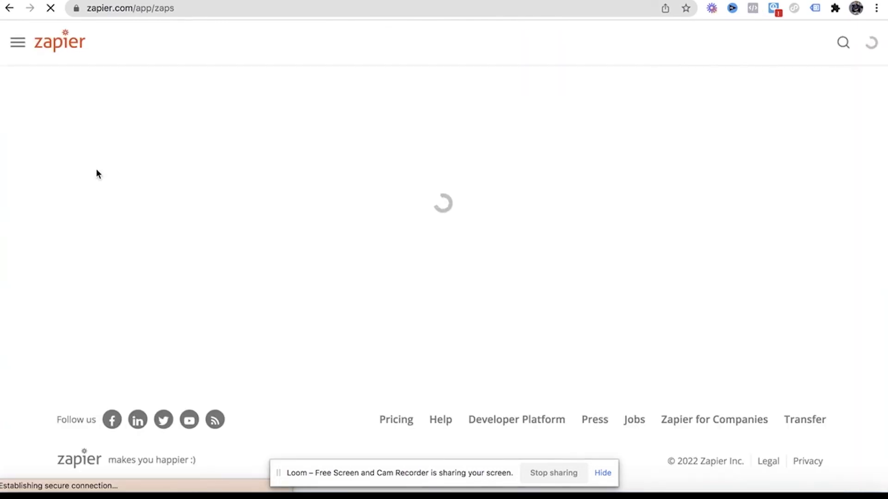